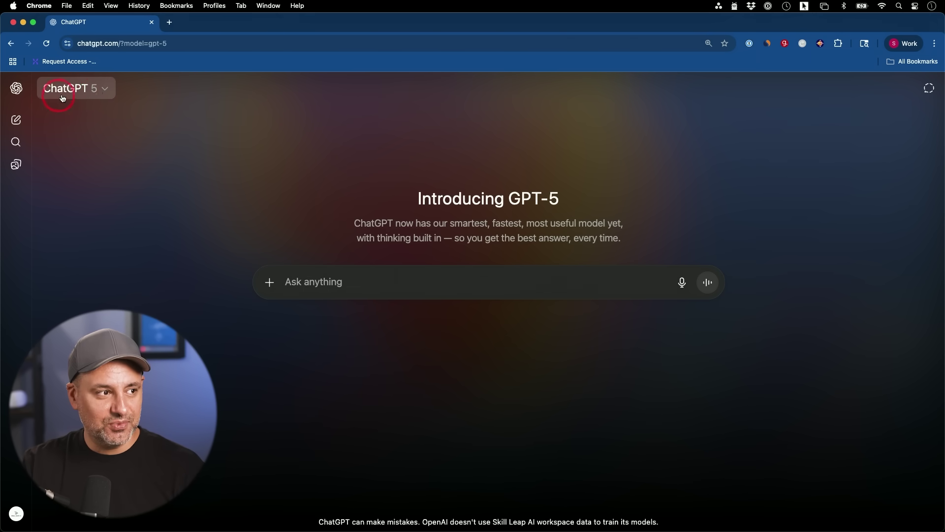
- Open the model selector to confirm GPT-5 is the model in use
{"action": "left_click", "coordinate": [99, 92]}
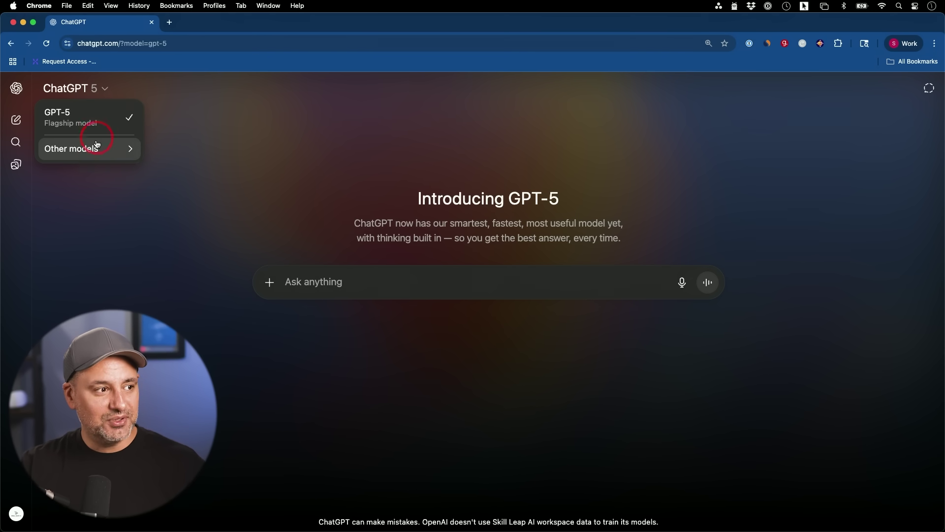
- Look at Other models, then bring up the prompt tools menu listing Agent mode, Deep research and Think longer
{"action": "mouse_move", "coordinate": [96, 154]}
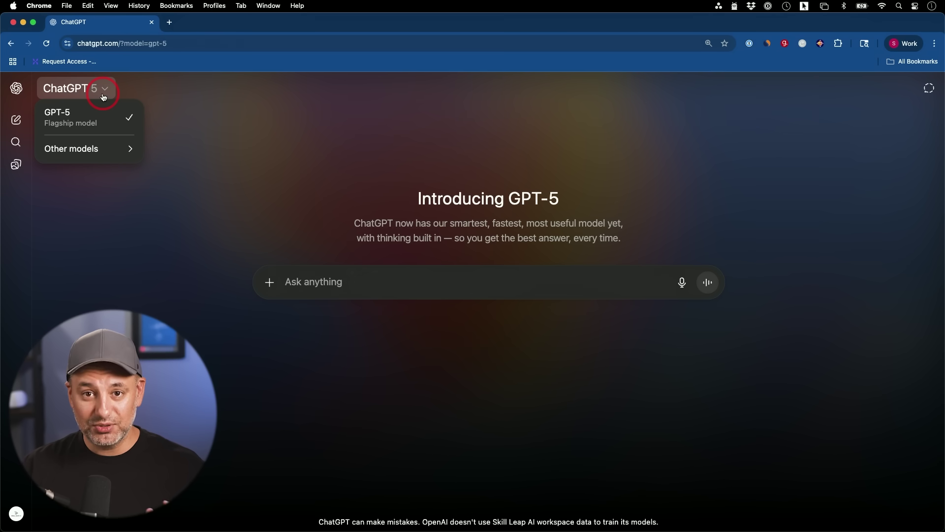
{"action": "left_click", "coordinate": [269, 281]}
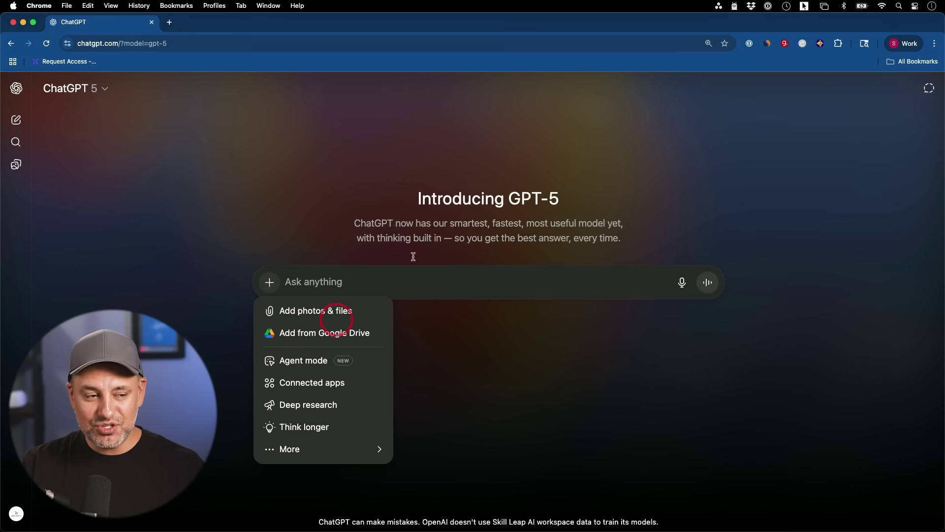
- Dismiss the tools menu and paste 'create a table comparing GPT-5 to GPT-4o' into the prompt box
{"action": "left_click", "coordinate": [468, 231]}
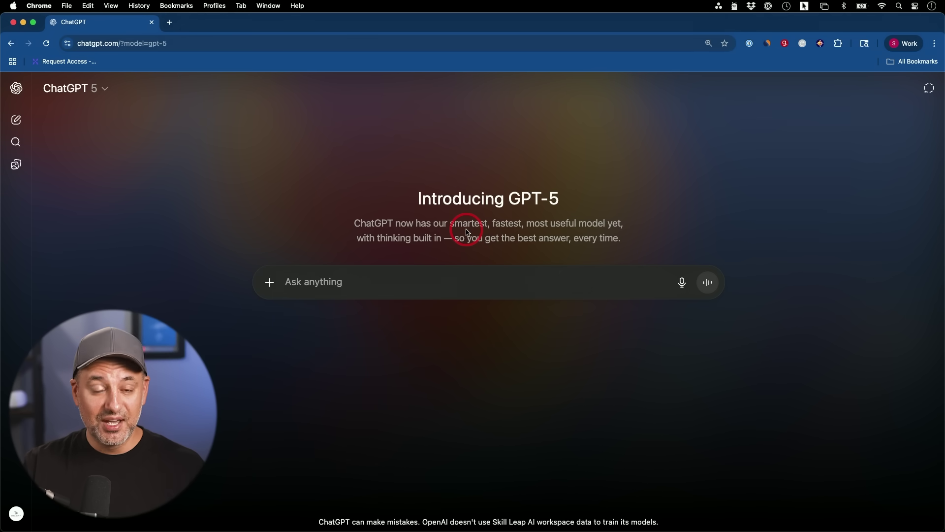
{"action": "left_click", "coordinate": [269, 281]}
{"action": "mouse_move", "coordinate": [320, 460]}
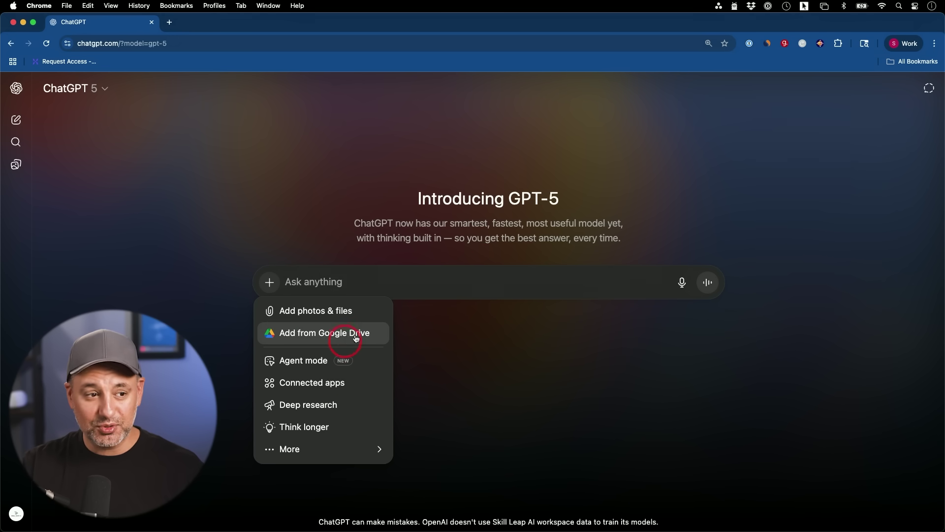
{"action": "left_click", "coordinate": [438, 282]}
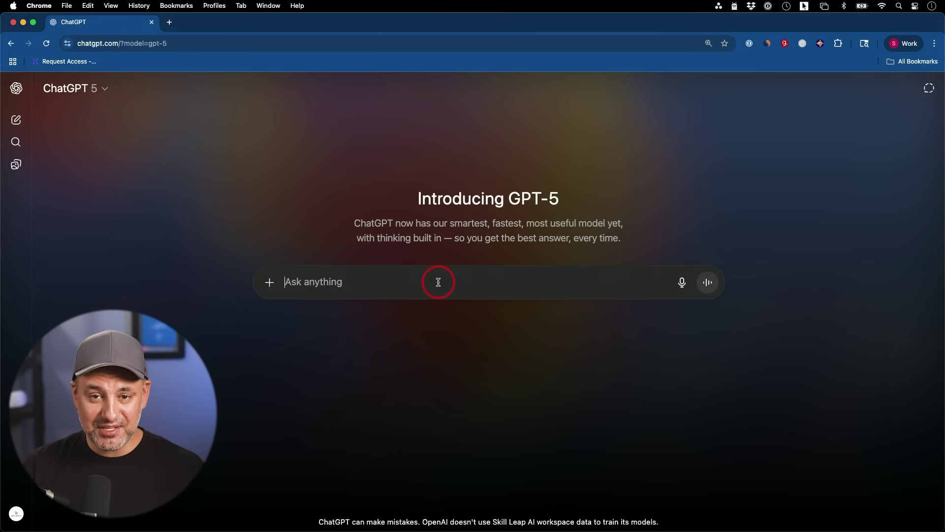
{"action": "type", "text": "create a table comparing GPT-5 to GPT-4o"}
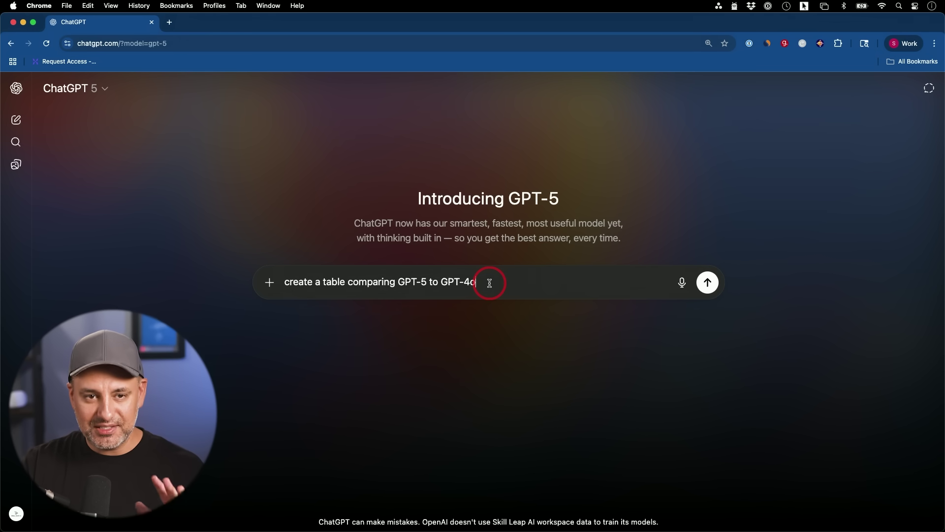
- Send the request to get a GPT-4o vs GPT-5 table covering release date, multimodality, availability and coding
{"action": "left_click", "coordinate": [705, 282]}
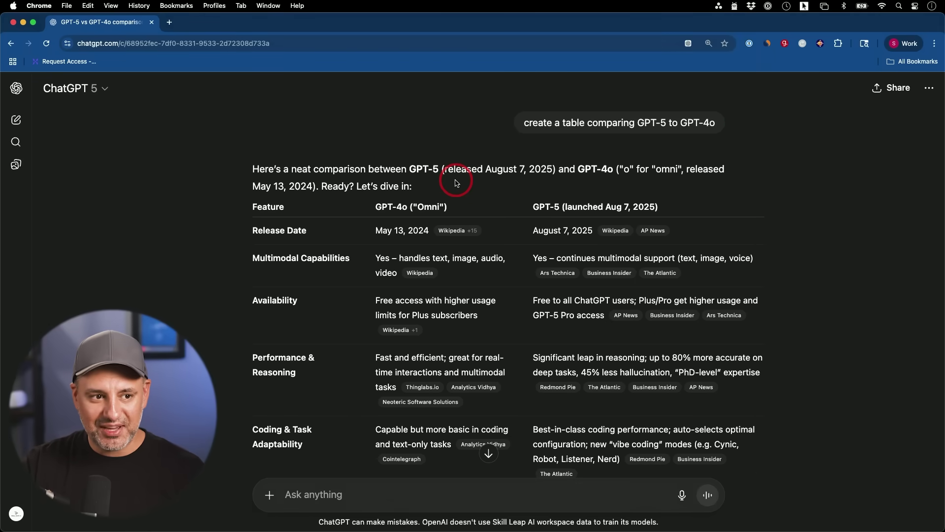
- Scroll through the GPT-5 vs GPT-4o comparison table and its sources
{"action": "scroll", "coordinate": [475, 217], "scroll_direction": "down", "scroll_amount": 15}
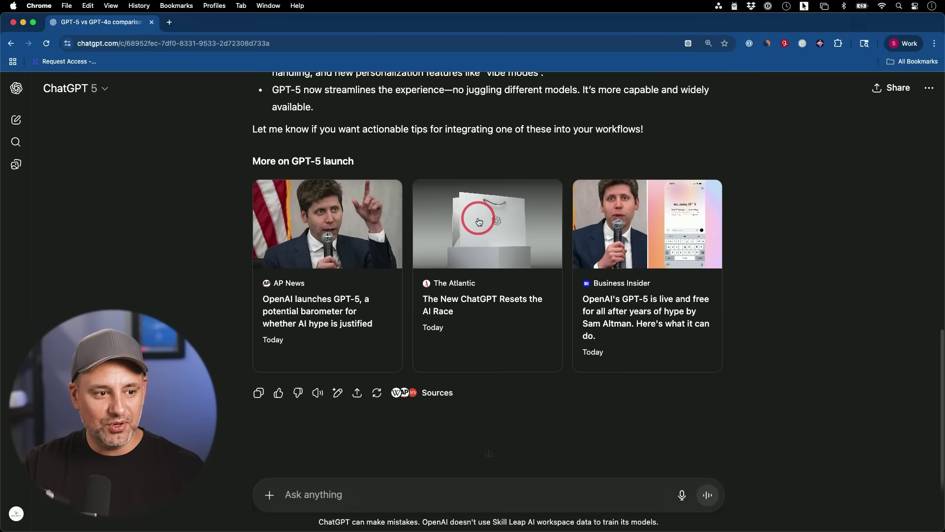
{"action": "scroll", "coordinate": [480, 219], "scroll_direction": "up", "scroll_amount": 15}
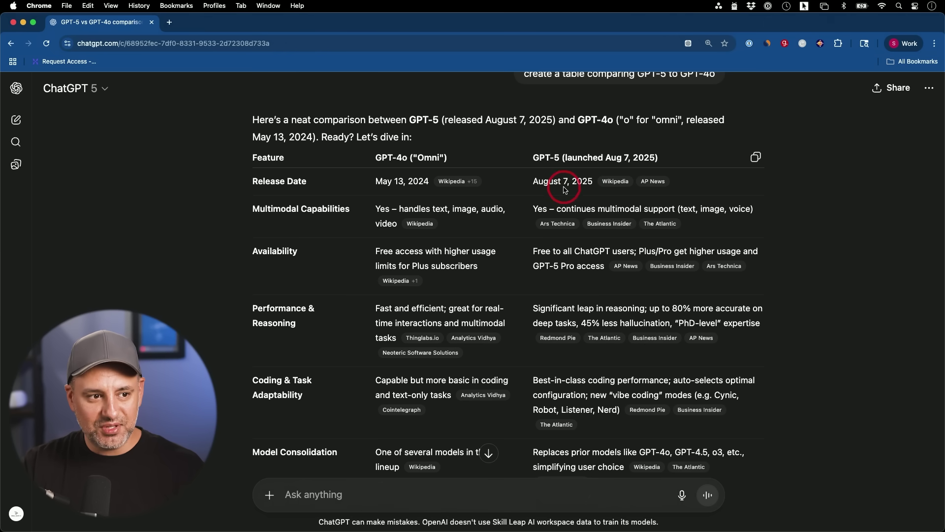
{"action": "scroll", "coordinate": [565, 190], "scroll_direction": "down", "scroll_amount": 1}
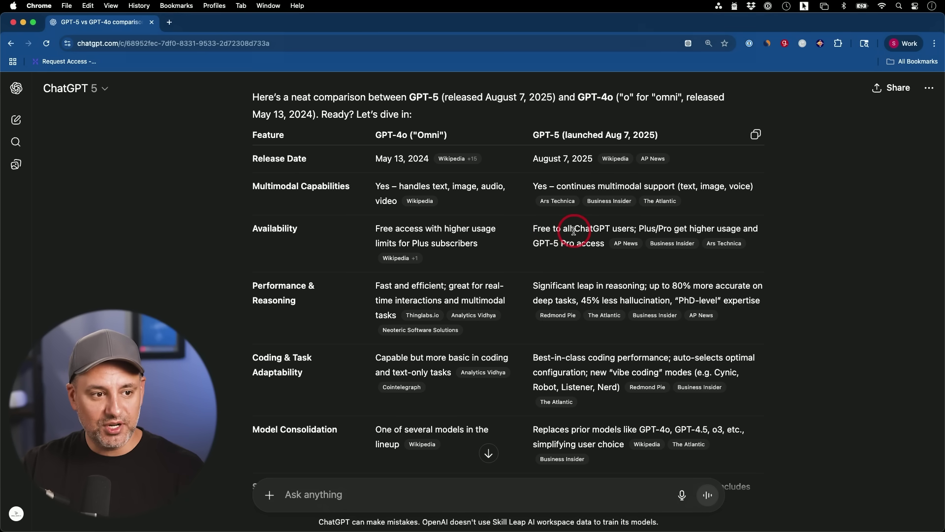
{"action": "scroll", "coordinate": [590, 295], "scroll_direction": "down", "scroll_amount": 3}
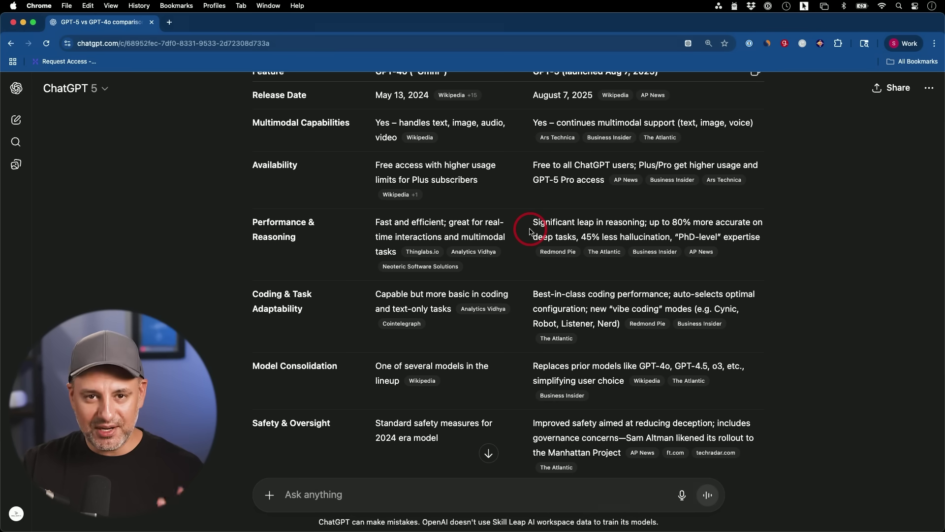
{"action": "scroll", "coordinate": [529, 235], "scroll_direction": "down", "scroll_amount": 2}
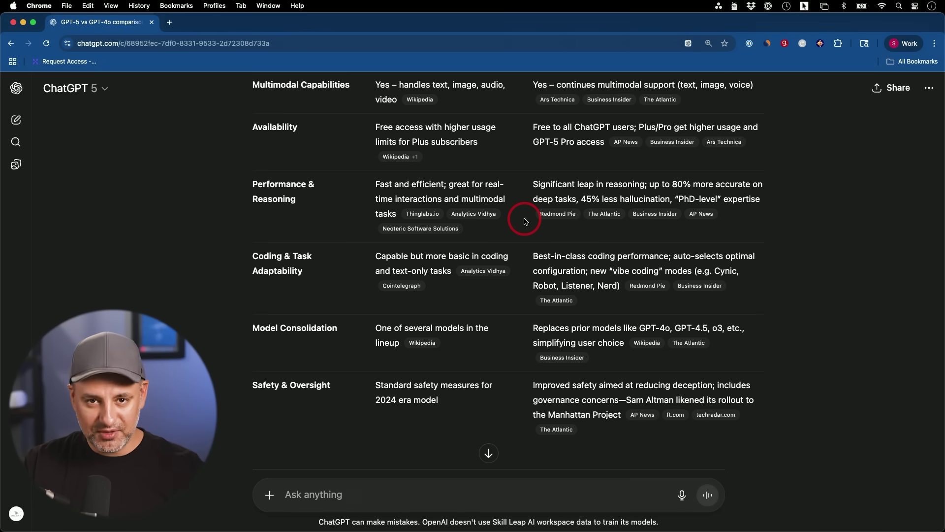
{"action": "scroll", "coordinate": [525, 221], "scroll_direction": "down", "scroll_amount": 1}
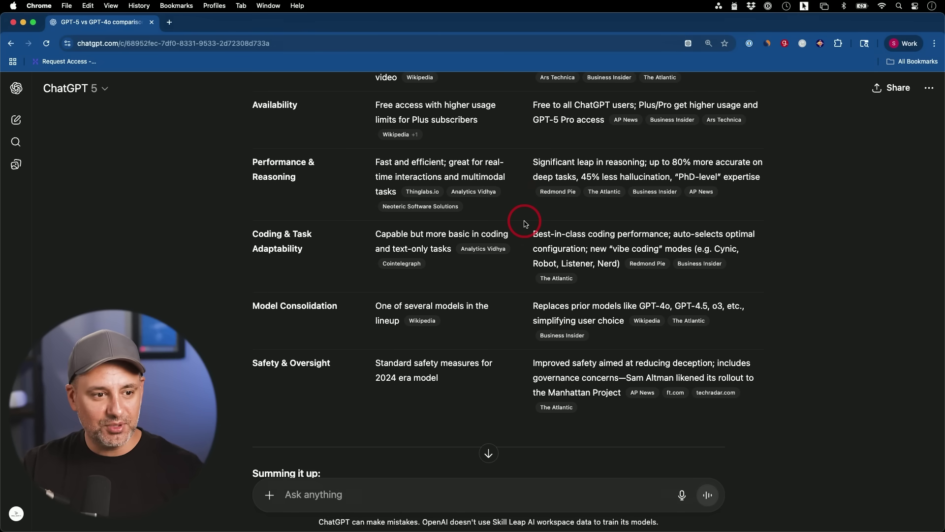
{"action": "scroll", "coordinate": [517, 226], "scroll_direction": "down", "scroll_amount": 8}
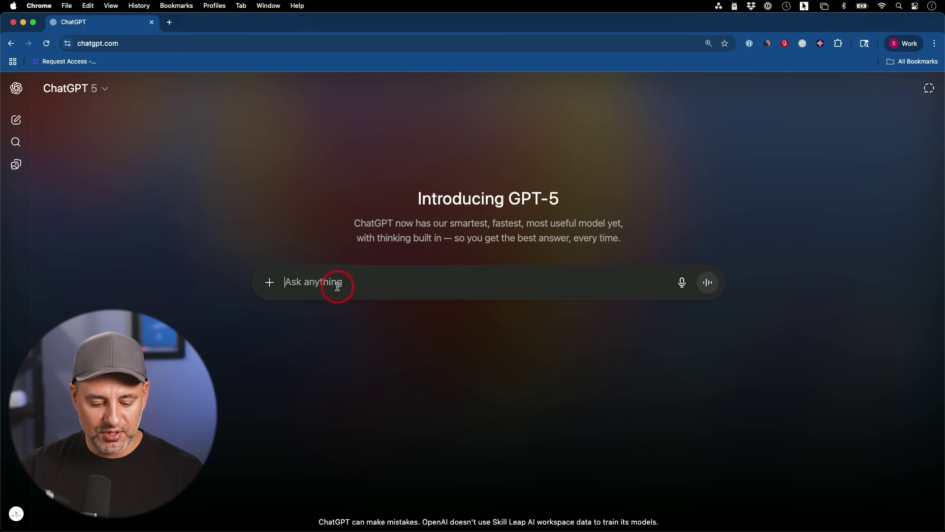
- Paste and send the eco-friendly water bottle startup (4 SKUs) growth-bottleneck prompt
{"action": "type", "text": "A startup sells eco-friendly water bottles with 4 SKUs. Step 1: Identify their top 3 growth bottlenecks based on common ecomm issues. Step 2: Propose 1 experiment per bottleneck. Step 3: Predict possible outcomes and suggest how to measure success. Ensure each step builds on the last. Don’t summarize. reason through each stage sequentially."}
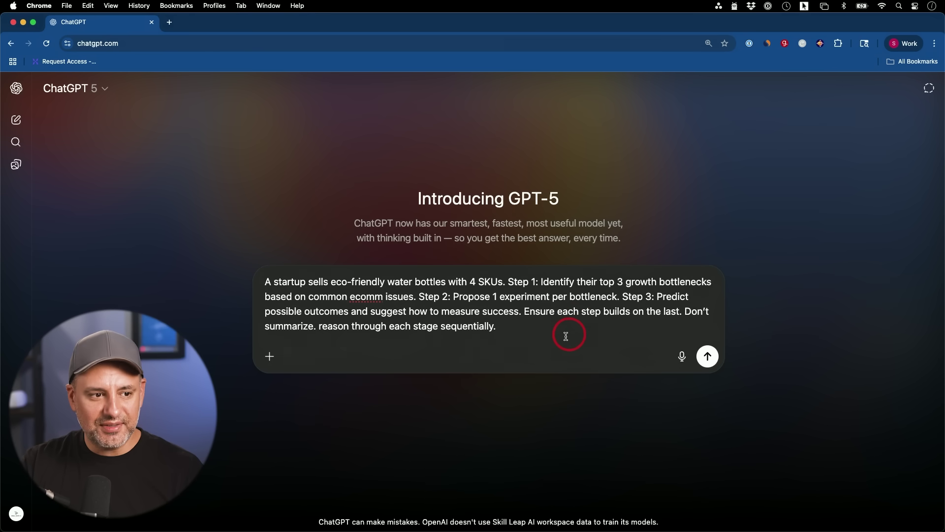
{"action": "left_click", "coordinate": [707, 356]}
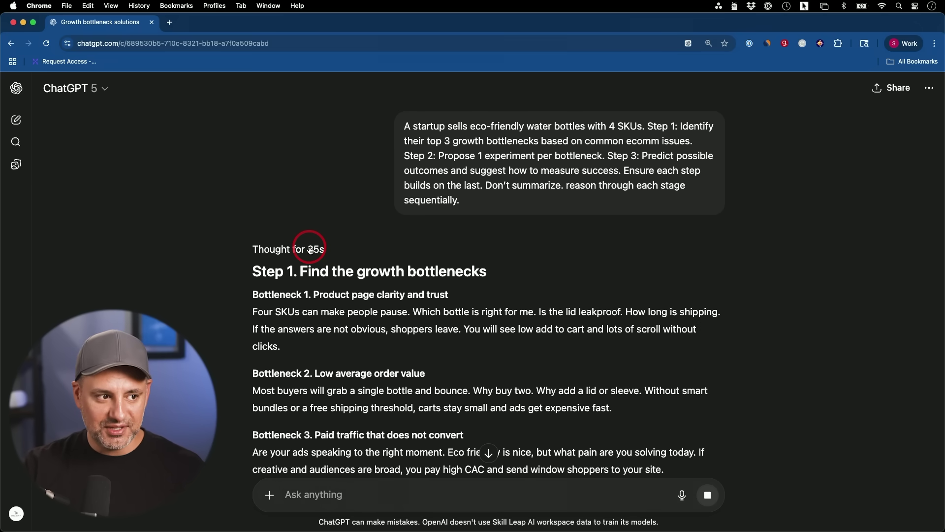
- Expand the model's reasoning summary, read it, then collapse it again
{"action": "left_click", "coordinate": [310, 251]}
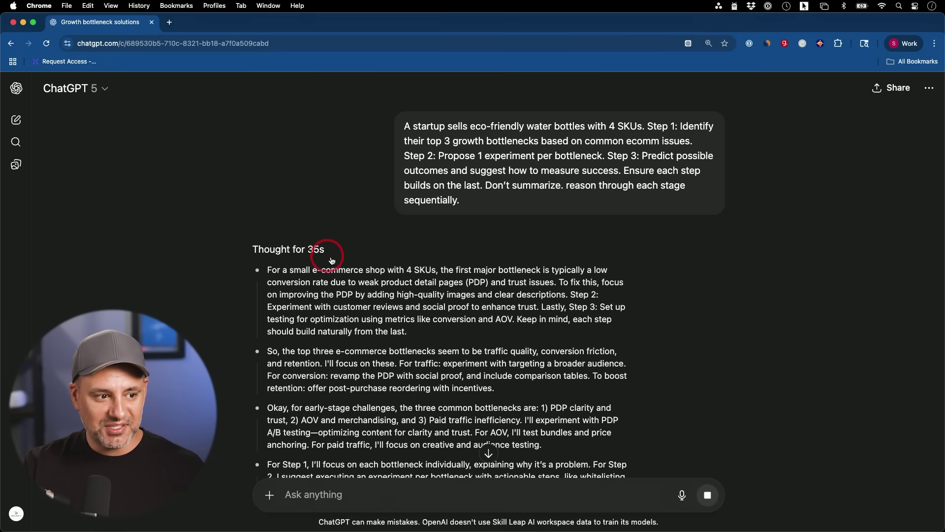
{"action": "scroll", "coordinate": [334, 257], "scroll_direction": "down", "scroll_amount": 3}
{"action": "scroll", "coordinate": [334, 257], "scroll_direction": "down", "scroll_amount": 2}
{"action": "scroll", "coordinate": [340, 296], "scroll_direction": "up", "scroll_amount": 2}
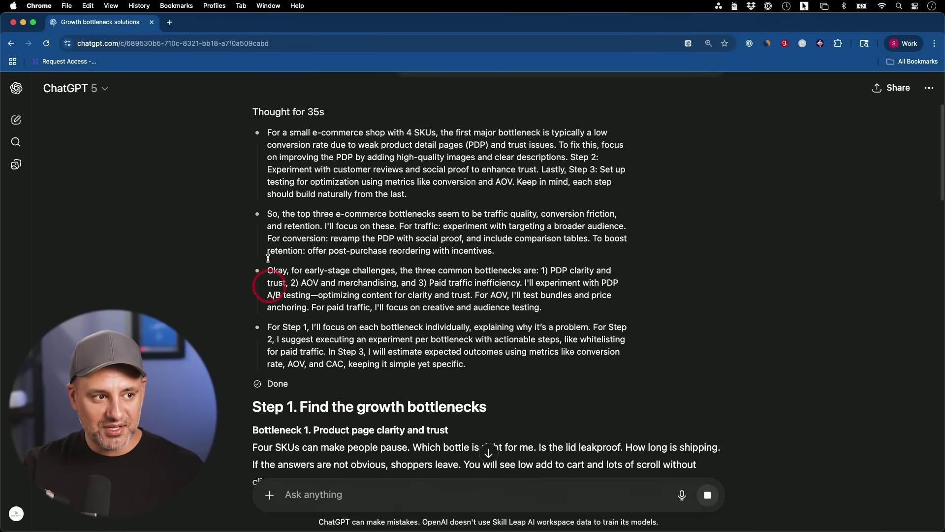
{"action": "scroll", "coordinate": [414, 259], "scroll_direction": "up", "scroll_amount": 1}
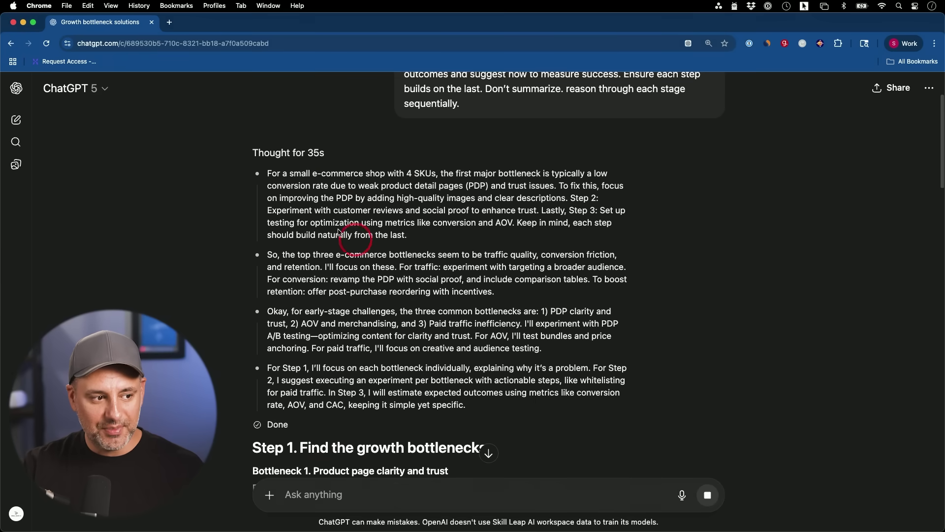
{"action": "left_click", "coordinate": [286, 162]}
- Find the 'Use A/B testing software' bullet in the growth plan and quote it into a follow-up
{"action": "scroll", "coordinate": [365, 212], "scroll_direction": "down", "scroll_amount": 3}
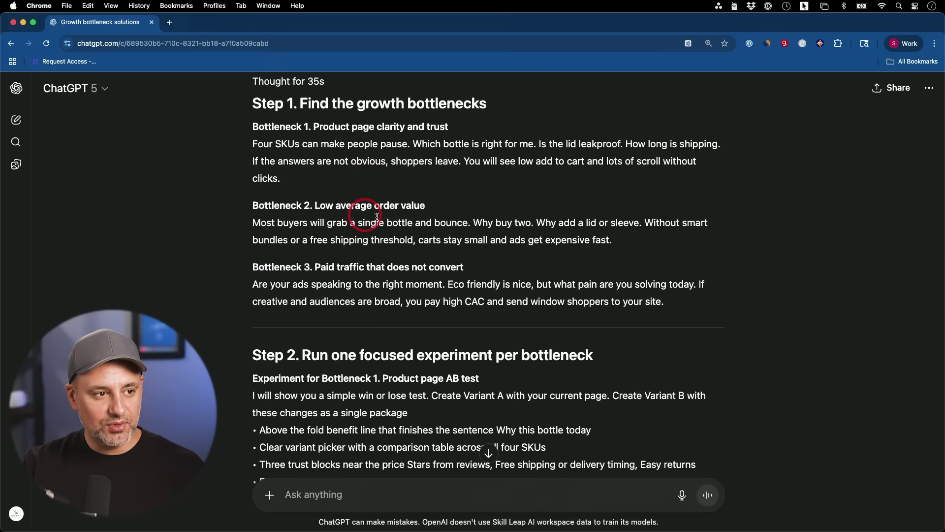
{"action": "scroll", "coordinate": [516, 227], "scroll_direction": "down", "scroll_amount": 20}
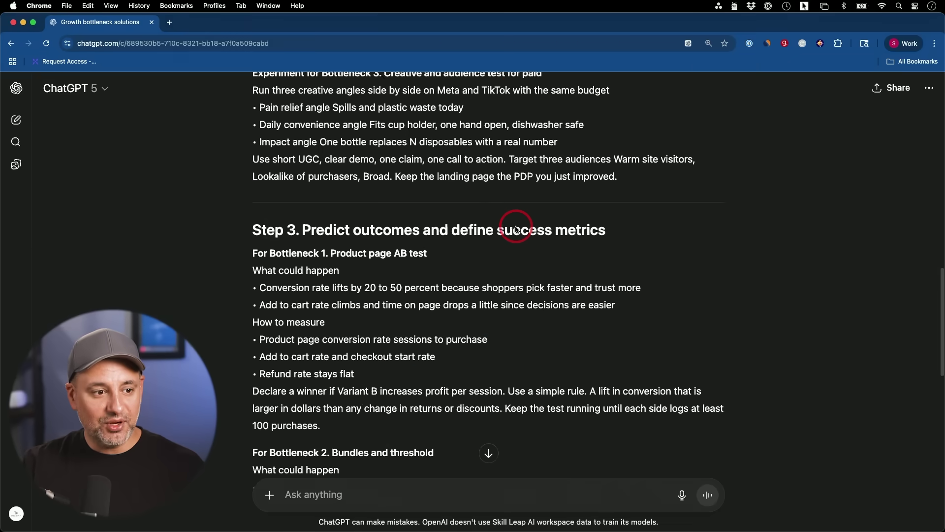
{"action": "scroll", "coordinate": [516, 229], "scroll_direction": "up", "scroll_amount": 20}
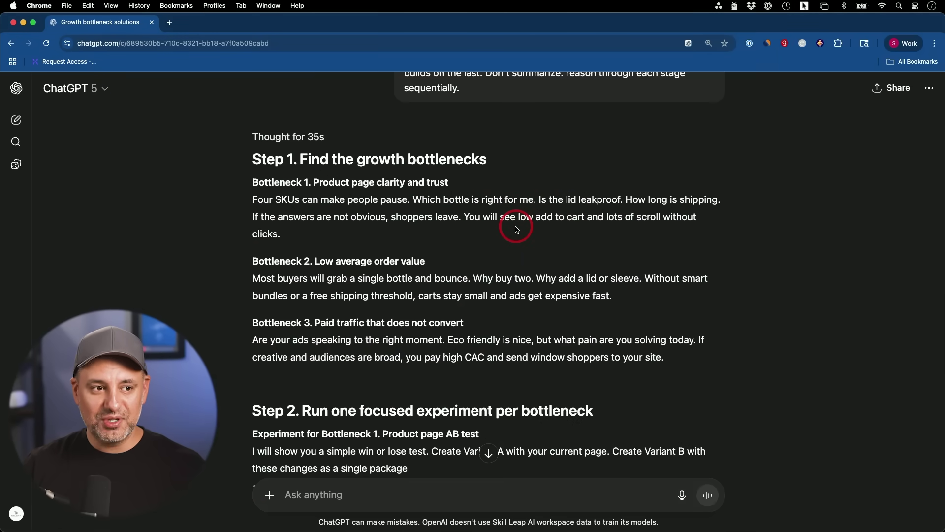
{"action": "scroll", "coordinate": [516, 229], "scroll_direction": "up", "scroll_amount": 3}
{"action": "scroll", "coordinate": [454, 205], "scroll_direction": "down", "scroll_amount": 3}
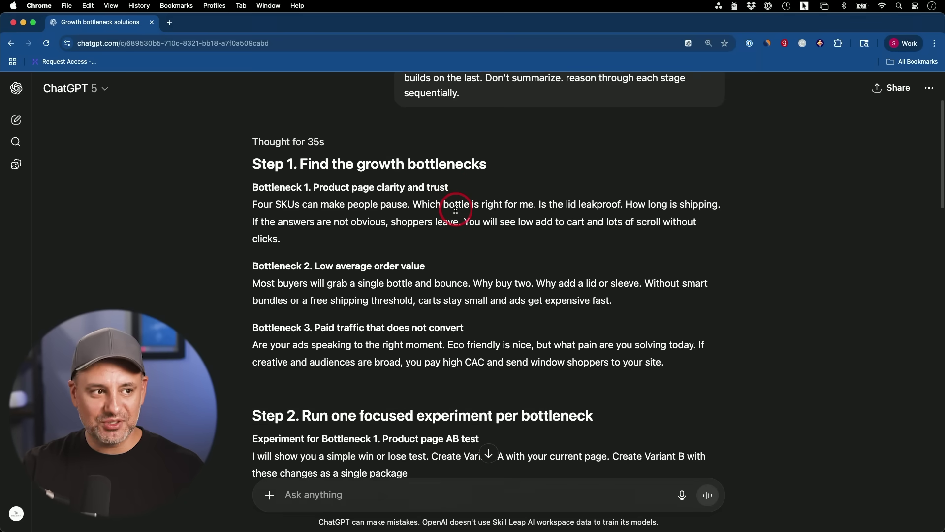
{"action": "scroll", "coordinate": [455, 209], "scroll_direction": "down", "scroll_amount": 1}
{"action": "scroll", "coordinate": [471, 210], "scroll_direction": "down", "scroll_amount": 1}
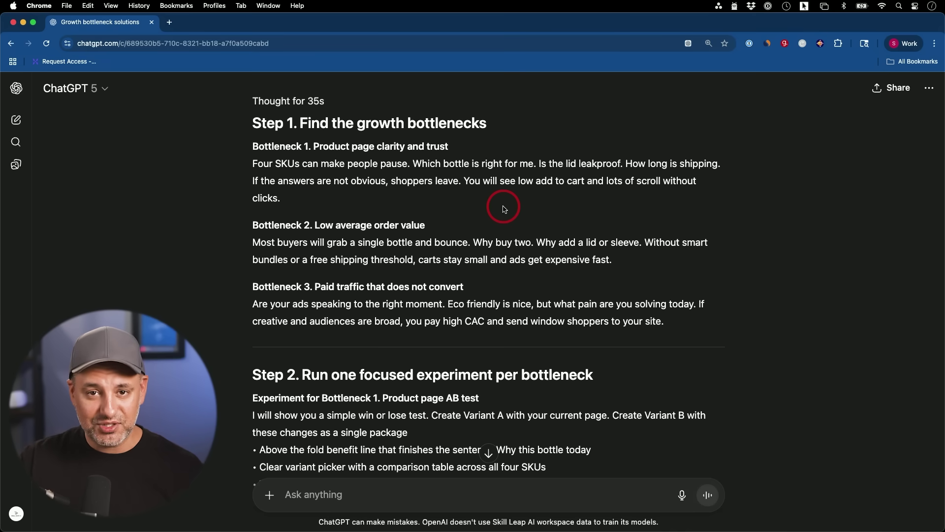
{"action": "scroll", "coordinate": [505, 209], "scroll_direction": "down", "scroll_amount": 15}
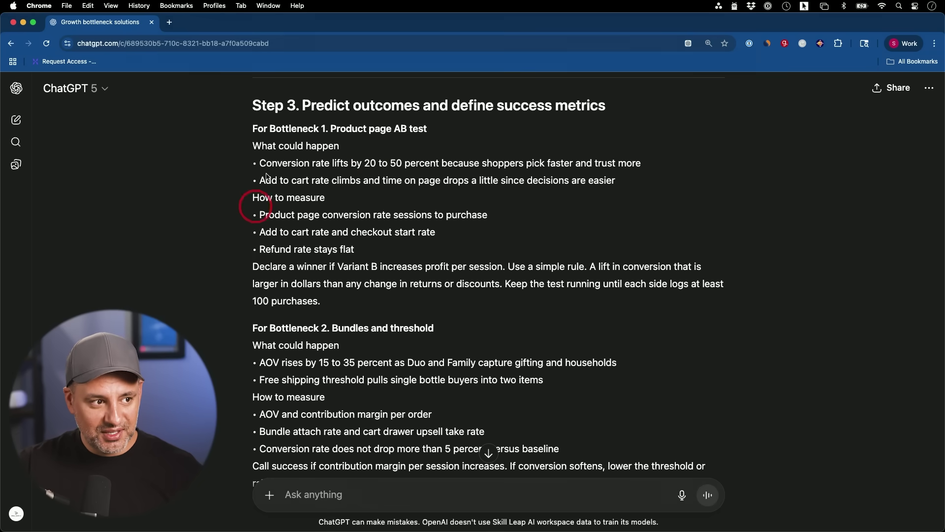
{"action": "scroll", "coordinate": [352, 259], "scroll_direction": "down", "scroll_amount": 3}
{"action": "scroll", "coordinate": [352, 260], "scroll_direction": "down", "scroll_amount": 5}
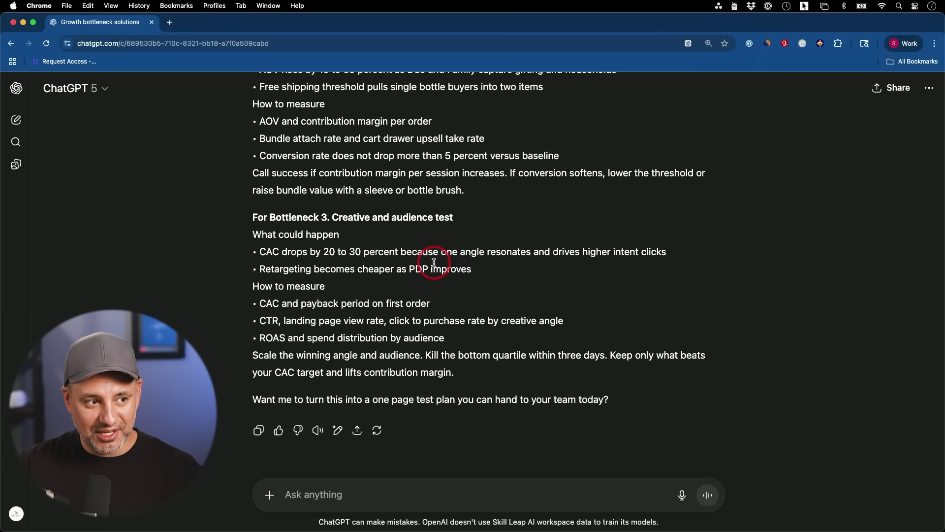
{"action": "scroll", "coordinate": [434, 262], "scroll_direction": "up", "scroll_amount": 7}
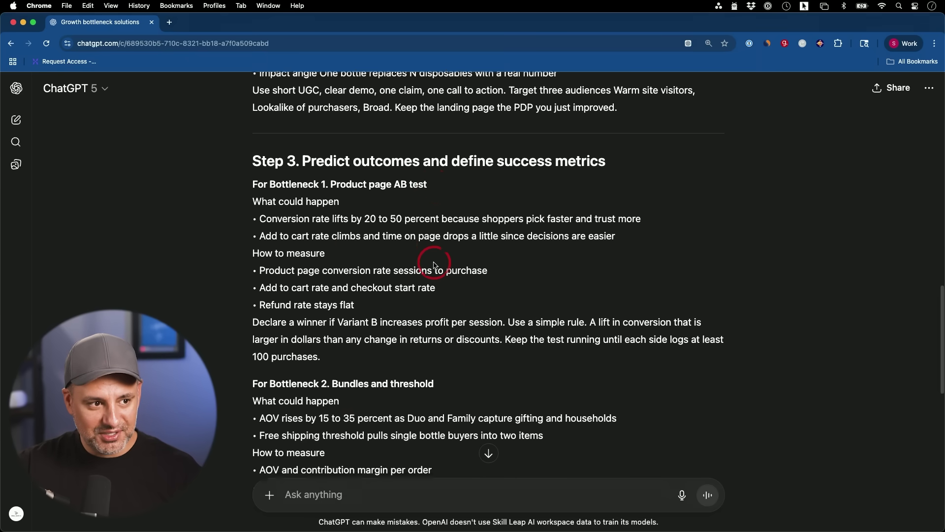
{"action": "scroll", "coordinate": [433, 265], "scroll_direction": "up", "scroll_amount": 8}
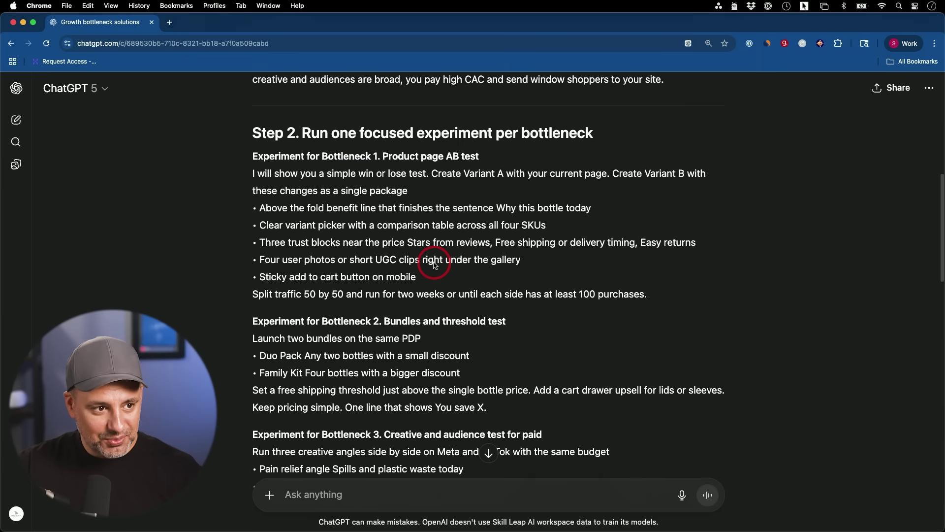
{"action": "scroll", "coordinate": [434, 264], "scroll_direction": "up", "scroll_amount": 4}
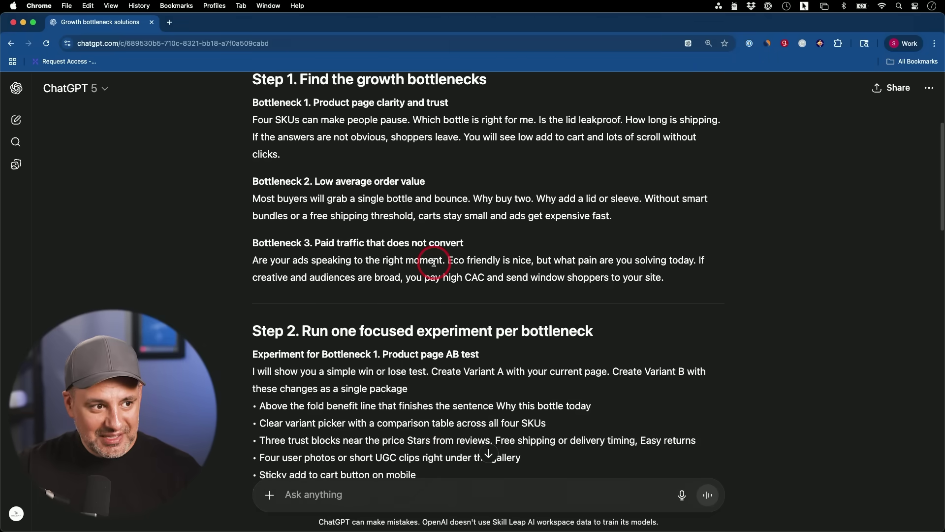
{"action": "scroll", "coordinate": [433, 261], "scroll_direction": "up", "scroll_amount": 1}
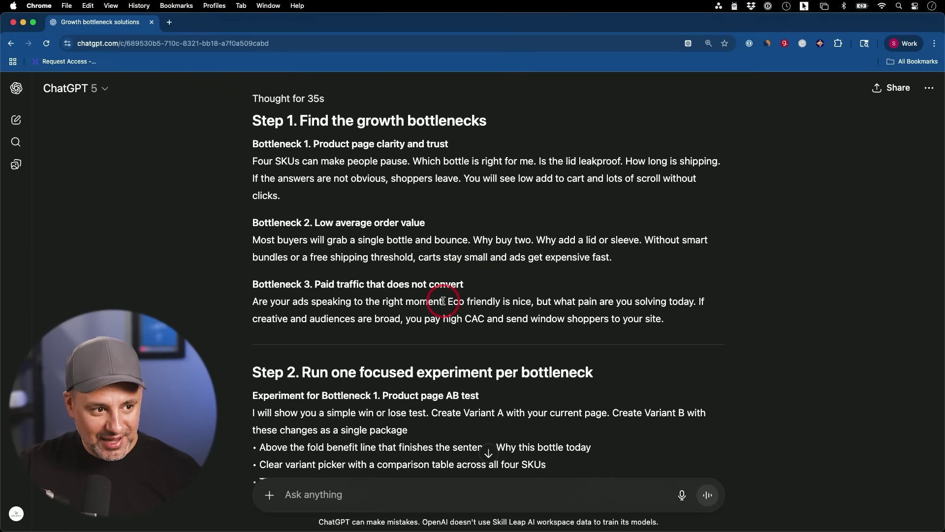
{"action": "scroll", "coordinate": [448, 289], "scroll_direction": "up", "scroll_amount": 4}
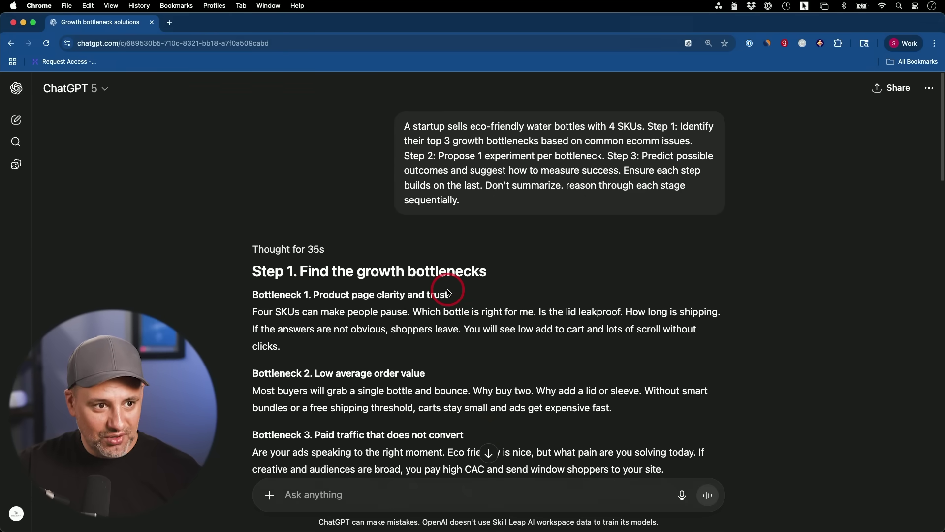
{"action": "scroll", "coordinate": [447, 290], "scroll_direction": "down", "scroll_amount": 8}
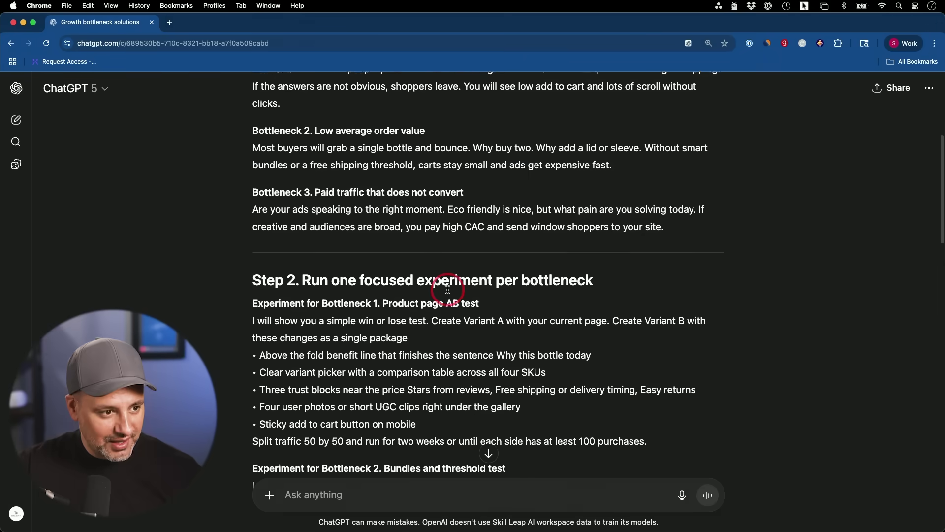
{"action": "scroll", "coordinate": [448, 289], "scroll_direction": "down", "scroll_amount": 10}
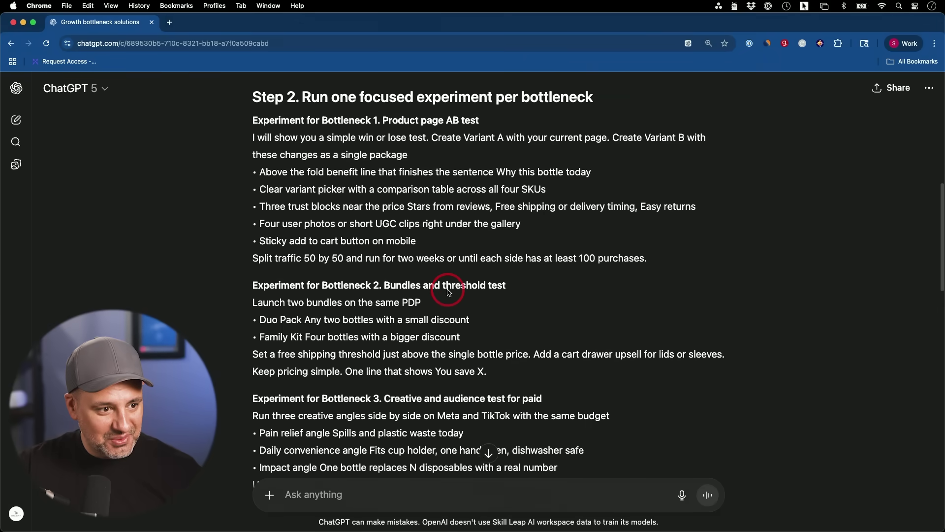
{"action": "scroll", "coordinate": [448, 291], "scroll_direction": "down", "scroll_amount": 6}
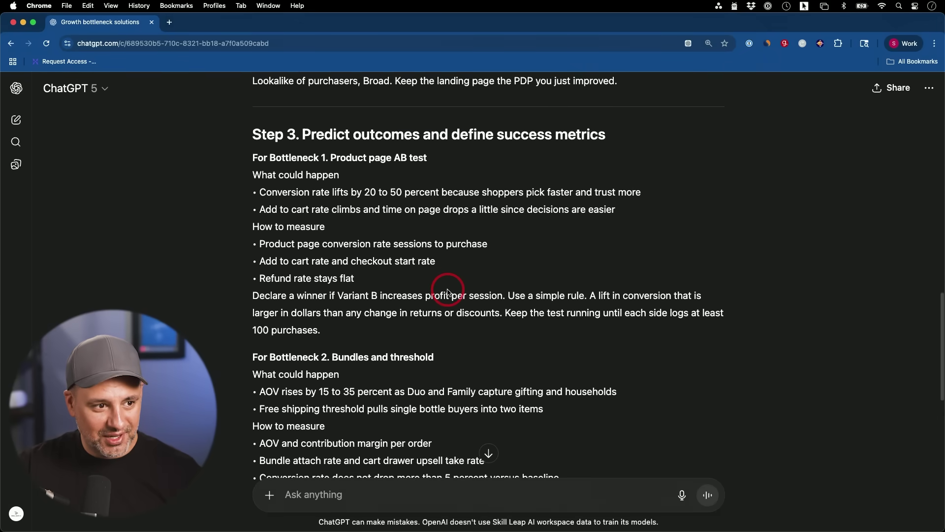
{"action": "scroll", "coordinate": [449, 291], "scroll_direction": "down", "scroll_amount": 8}
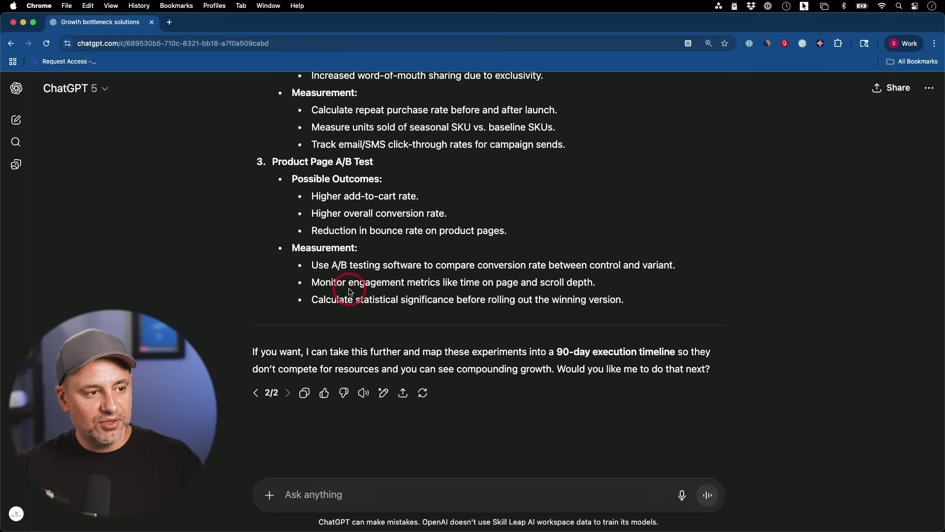
{"action": "left_click_drag", "start_coordinate": [304, 265], "coordinate": [707, 266]}
{"action": "left_click", "coordinate": [490, 243]}
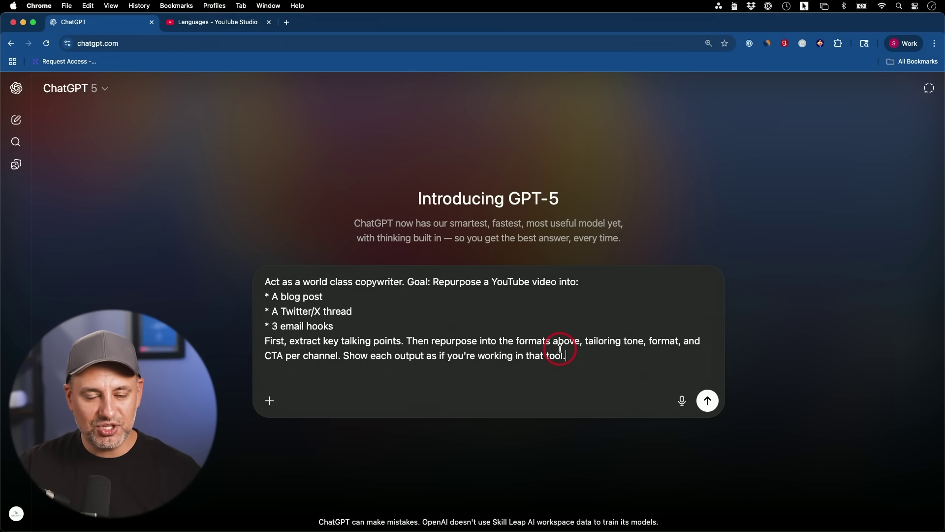
- Copy the Gemini video's full transcript from YouTube Studio into the prompt below the copywriter instructions
{"action": "key", "text": "ctrl+Tab"}
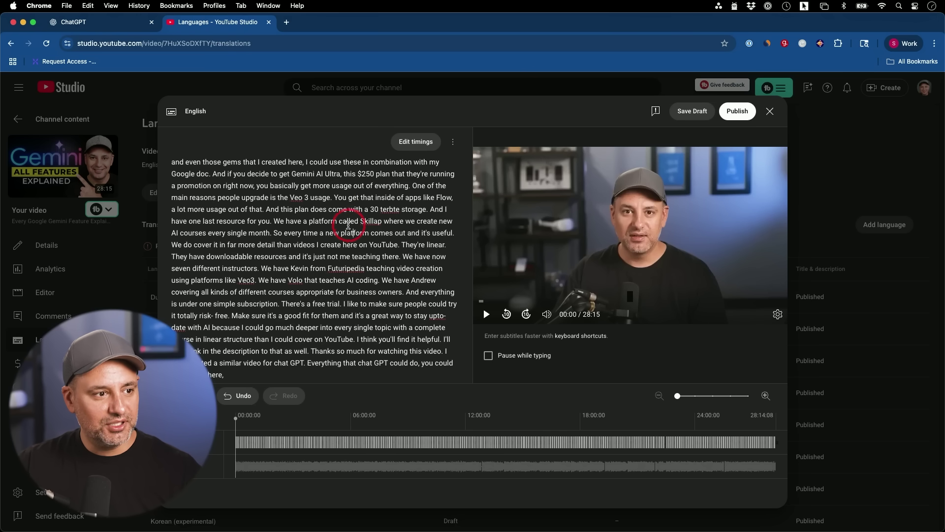
{"action": "scroll", "coordinate": [348, 225], "scroll_direction": "up", "scroll_amount": 5}
{"action": "scroll", "coordinate": [348, 225], "scroll_direction": "up", "scroll_amount": 2}
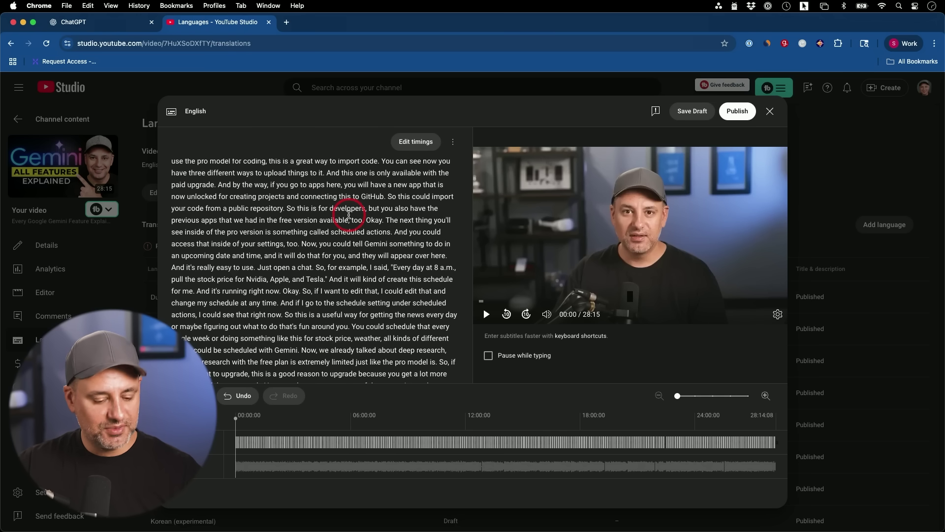
{"action": "key", "text": "super+a"}
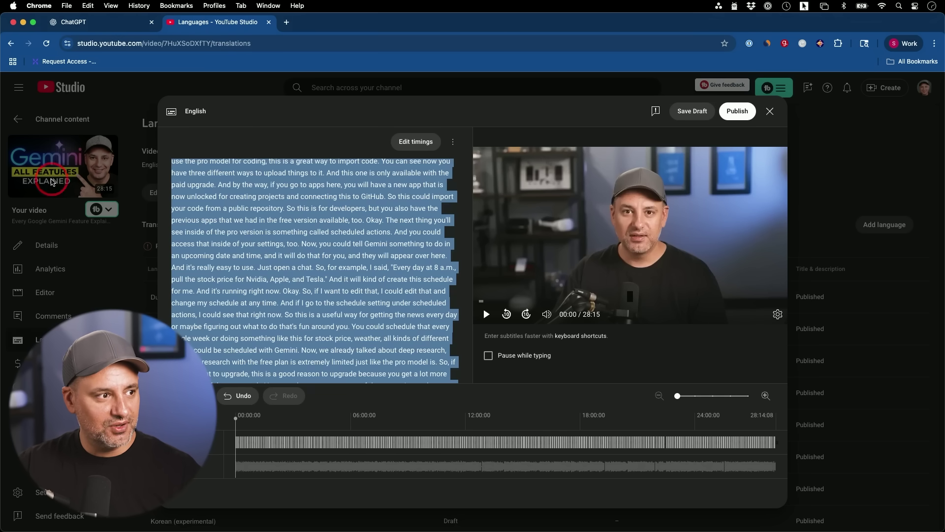
{"action": "left_click", "coordinate": [111, 31]}
{"action": "key", "text": "super+v"}
{"action": "scroll", "coordinate": [556, 379], "scroll_direction": "up", "scroll_amount": 15}
{"action": "scroll", "coordinate": [555, 377], "scroll_direction": "down", "scroll_amount": 8}
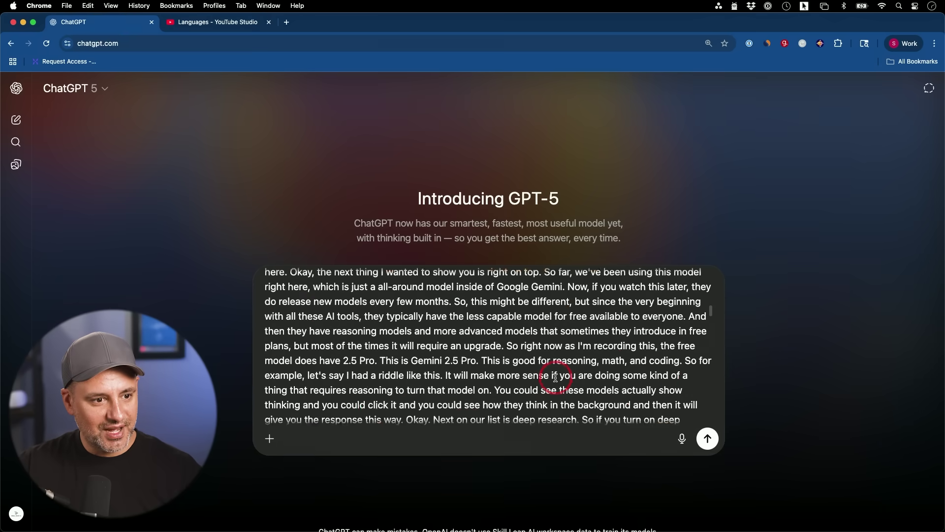
{"action": "scroll", "coordinate": [556, 378], "scroll_direction": "down", "scroll_amount": 15}
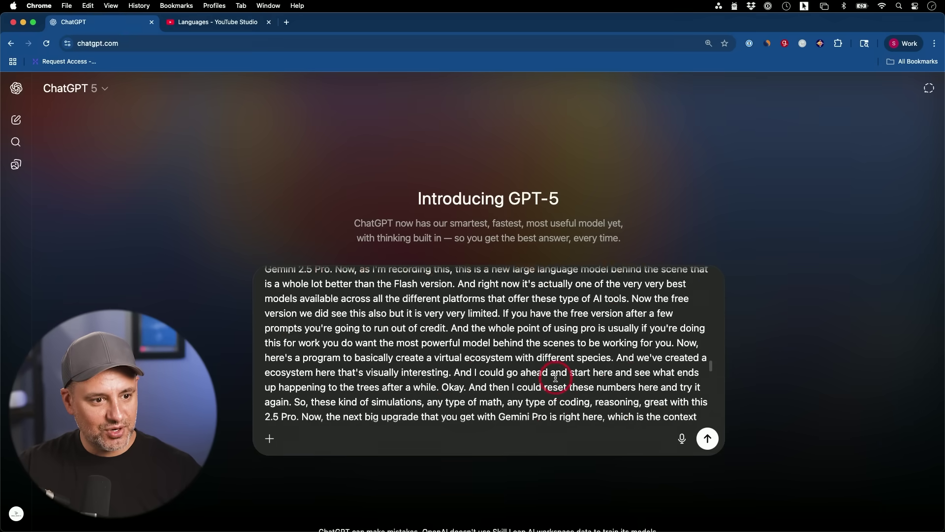
- Send the transcript prompt and follow the streaming Key Talking Points into the Blog Post Version
{"action": "left_click", "coordinate": [707, 439]}
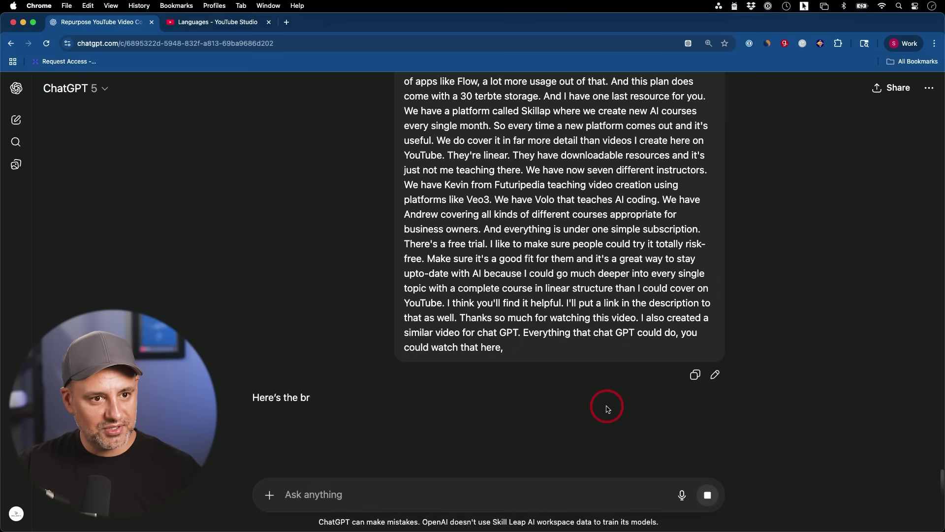
{"action": "scroll", "coordinate": [608, 406], "scroll_direction": "down", "scroll_amount": 5}
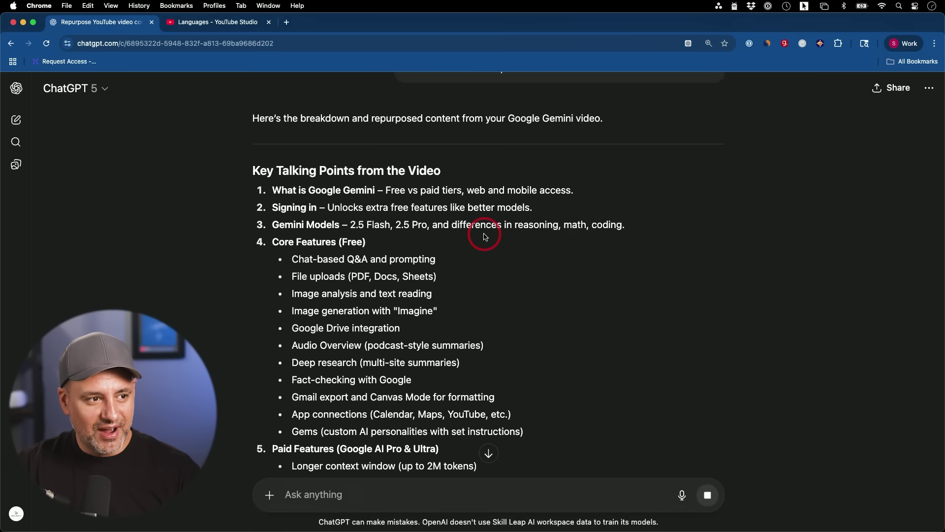
{"action": "scroll", "coordinate": [487, 237], "scroll_direction": "down", "scroll_amount": 1}
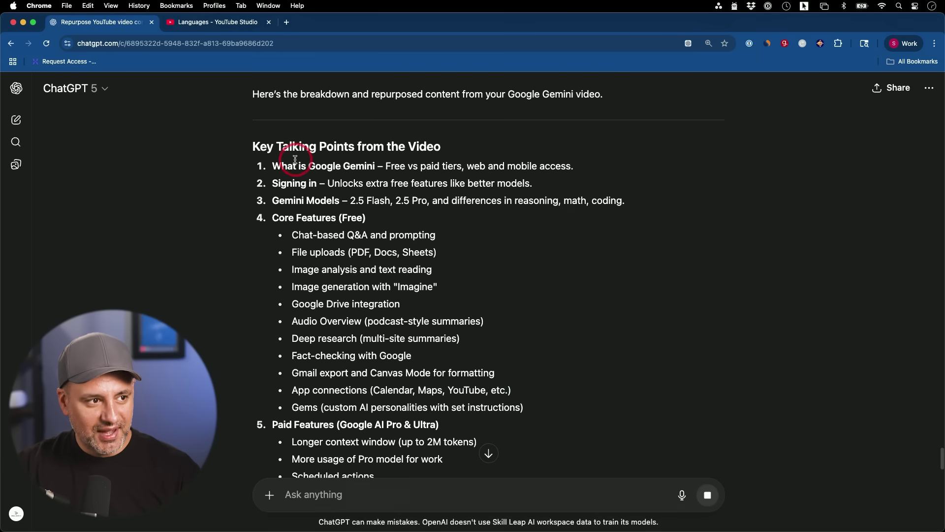
{"action": "scroll", "coordinate": [401, 176], "scroll_direction": "down", "scroll_amount": 1}
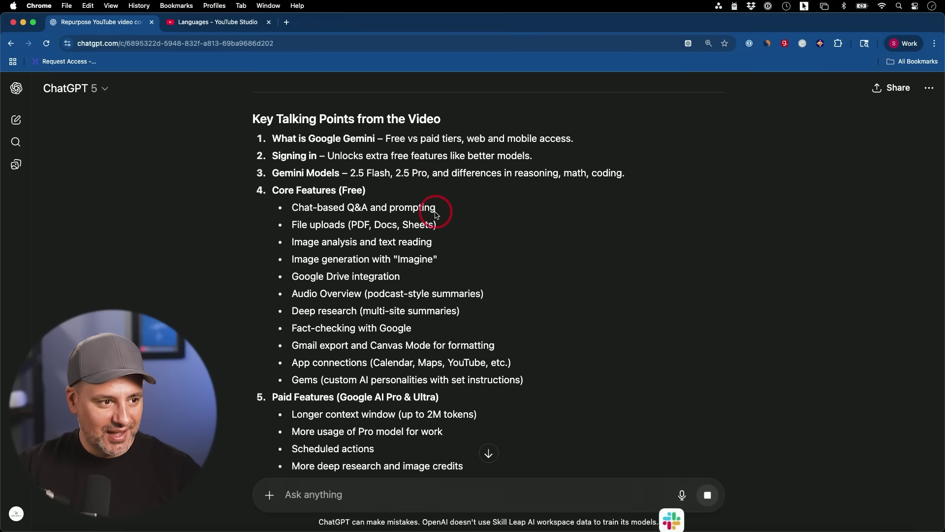
{"action": "scroll", "coordinate": [441, 211], "scroll_direction": "down", "scroll_amount": 1}
{"action": "scroll", "coordinate": [475, 353], "scroll_direction": "down", "scroll_amount": 5}
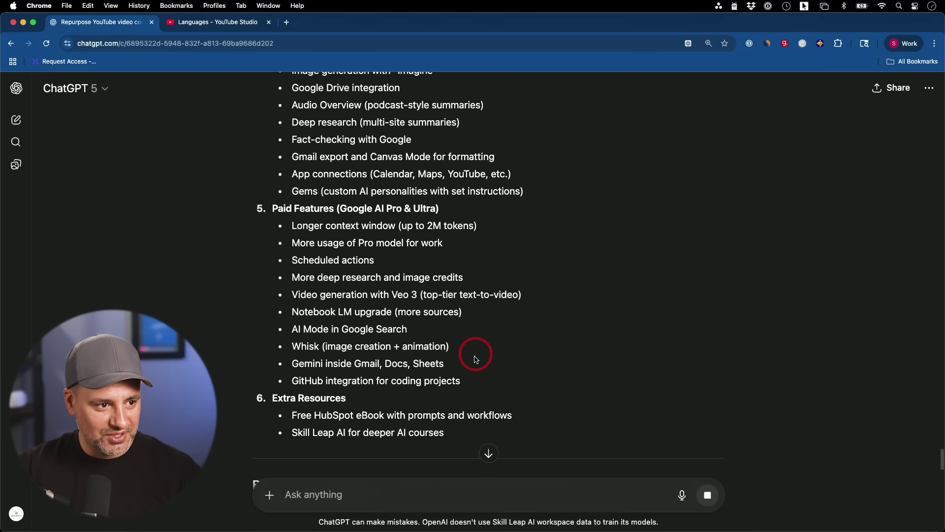
{"action": "scroll", "coordinate": [472, 356], "scroll_direction": "down", "scroll_amount": 1}
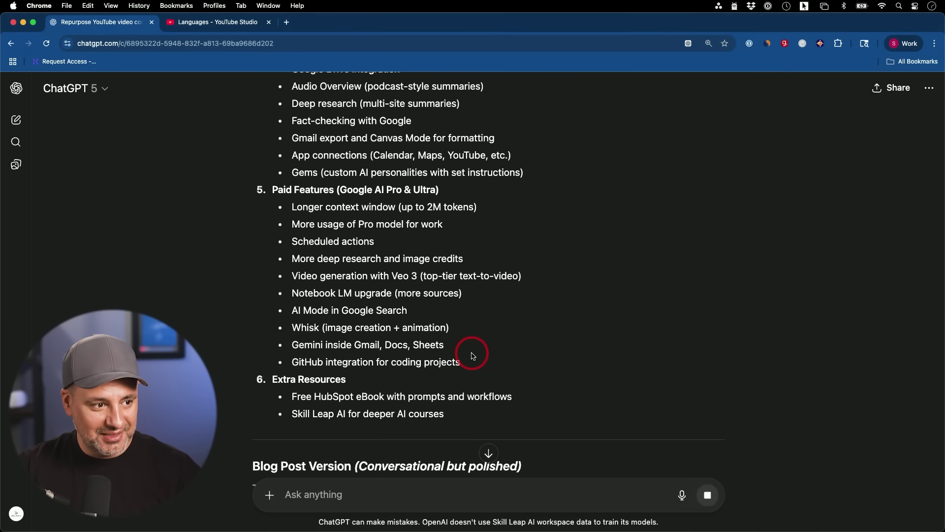
{"action": "scroll", "coordinate": [471, 354], "scroll_direction": "up", "scroll_amount": 6}
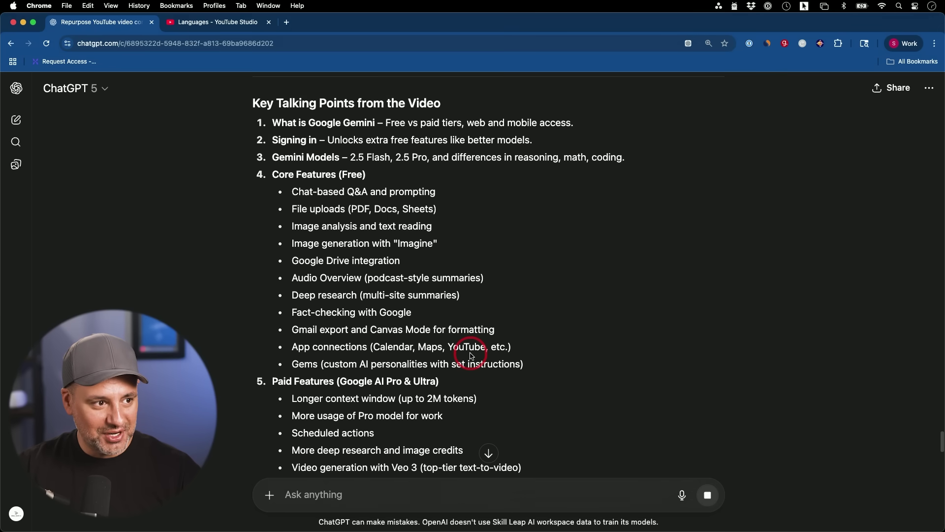
{"action": "scroll", "coordinate": [470, 353], "scroll_direction": "down", "scroll_amount": 3}
{"action": "scroll", "coordinate": [470, 352], "scroll_direction": "down", "scroll_amount": 10}
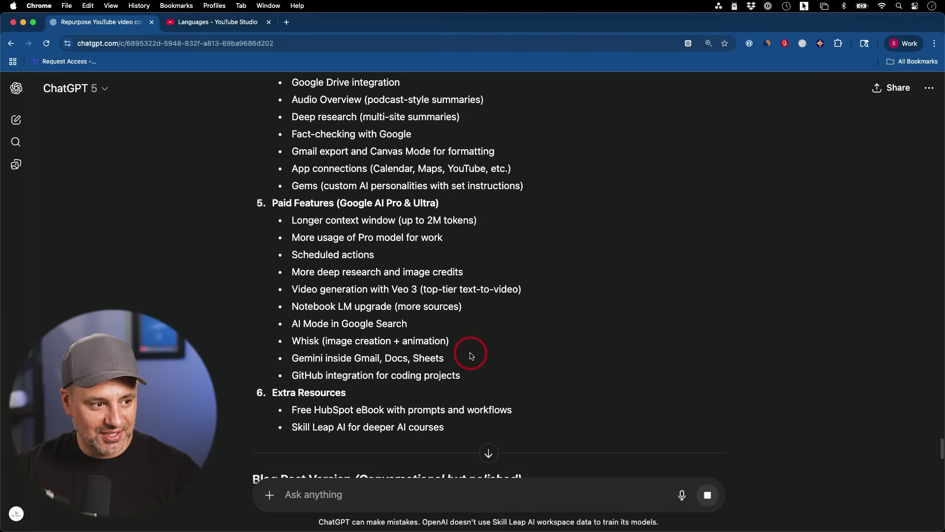
- Read through the blog post, briefly highlighting the em dash in the Getting Started text
{"action": "scroll", "coordinate": [327, 212], "scroll_direction": "down", "scroll_amount": 1}
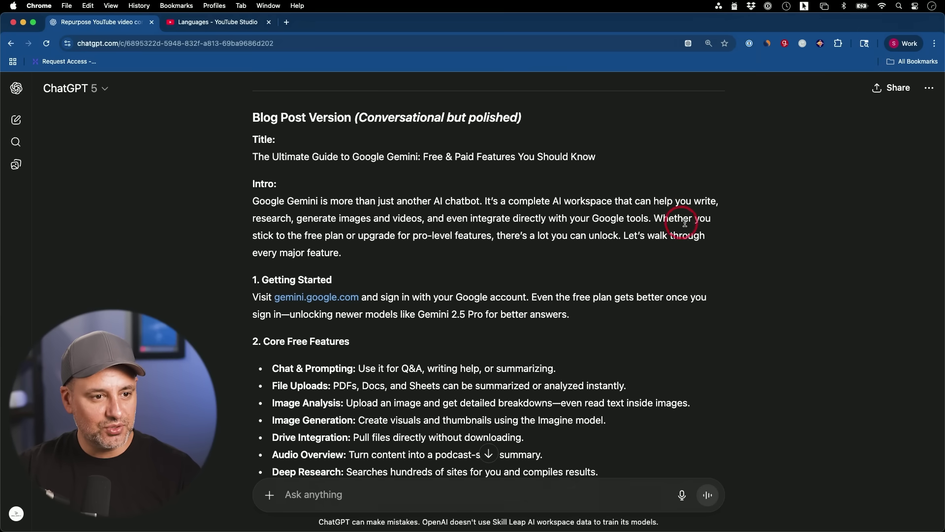
{"action": "scroll", "coordinate": [716, 226], "scroll_direction": "down", "scroll_amount": 3}
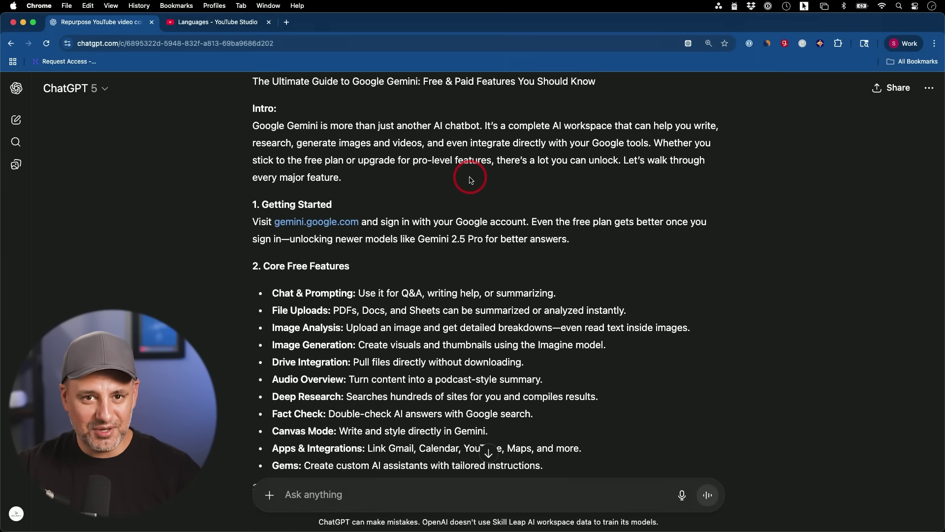
{"action": "scroll", "coordinate": [471, 179], "scroll_direction": "down", "scroll_amount": 1}
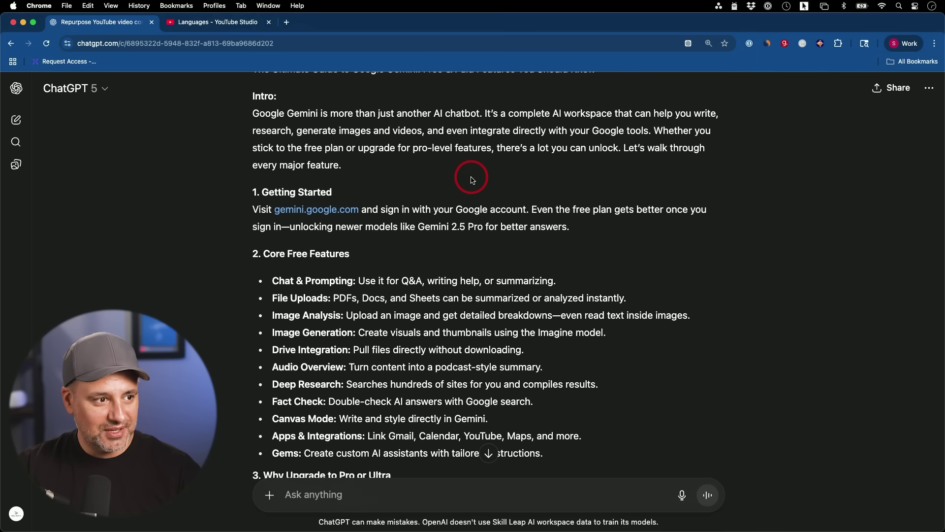
{"action": "scroll", "coordinate": [472, 179], "scroll_direction": "down", "scroll_amount": 1}
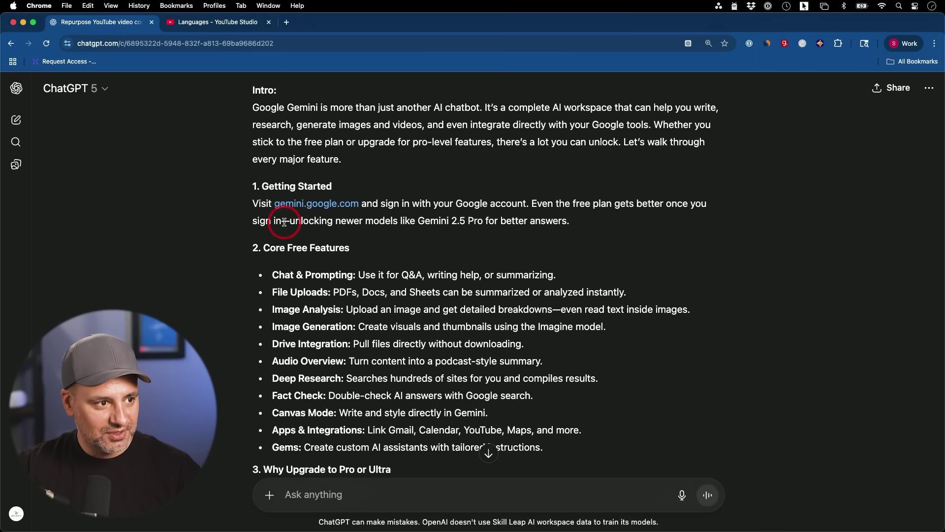
{"action": "left_click_drag", "start_coordinate": [284, 222], "coordinate": [290, 222]}
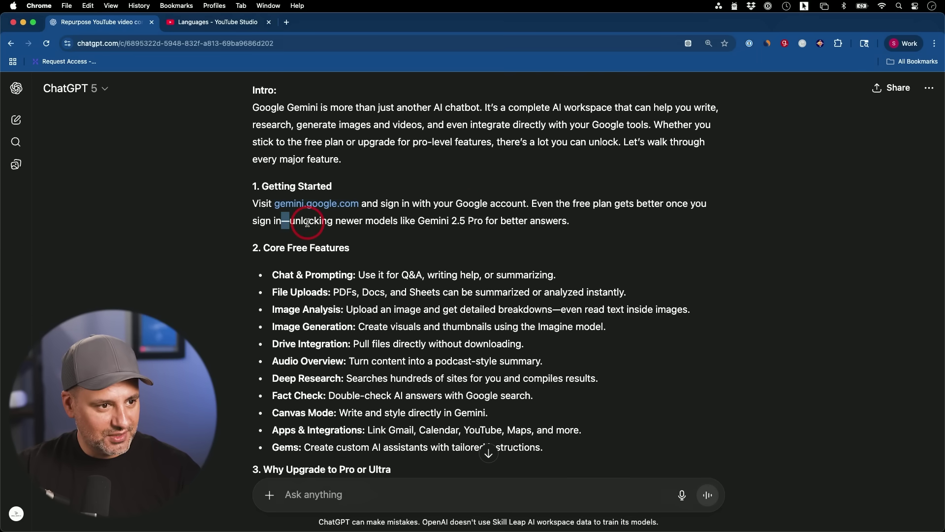
{"action": "left_click", "coordinate": [403, 220]}
- Scroll past the blog's CTA to the Twitter/X Thread opening with its hook tweet
{"action": "scroll", "coordinate": [458, 236], "scroll_direction": "down", "scroll_amount": 2}
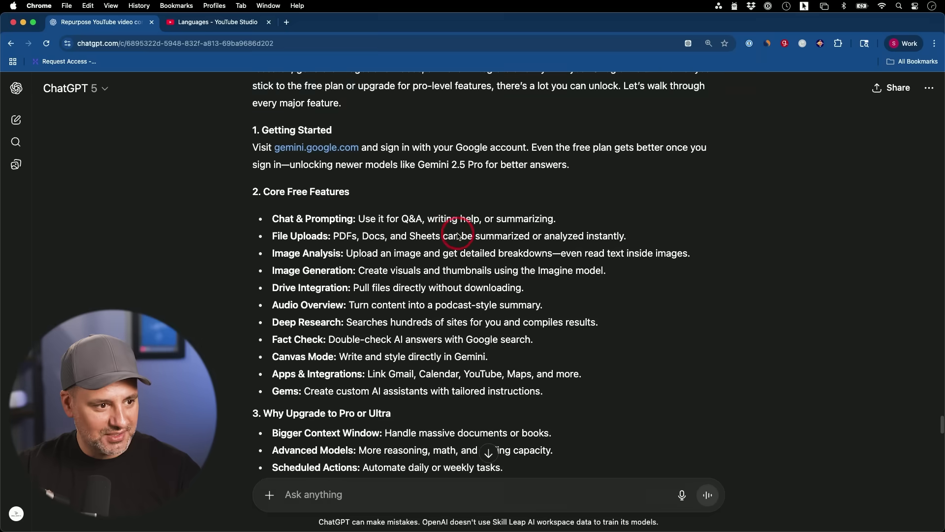
{"action": "scroll", "coordinate": [455, 229], "scroll_direction": "down", "scroll_amount": 2}
{"action": "scroll", "coordinate": [461, 234], "scroll_direction": "down", "scroll_amount": 5}
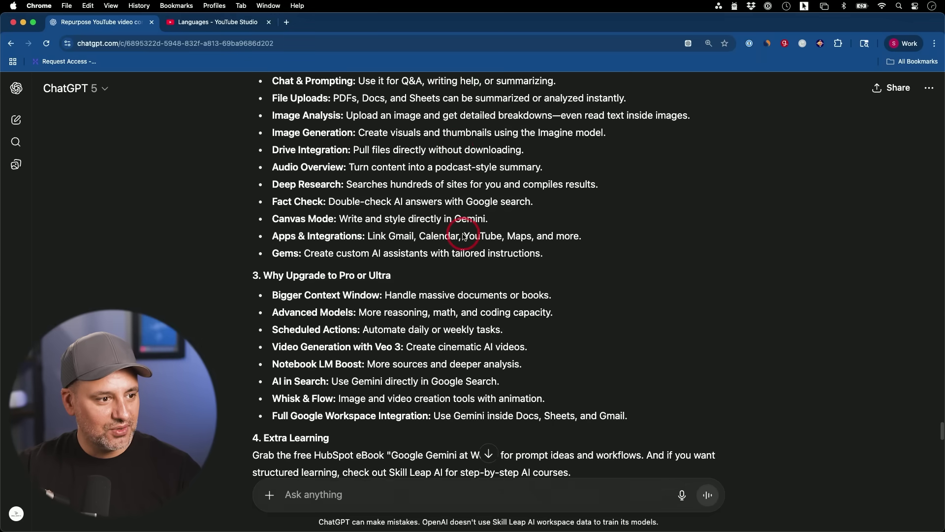
{"action": "scroll", "coordinate": [463, 237], "scroll_direction": "down", "scroll_amount": 6}
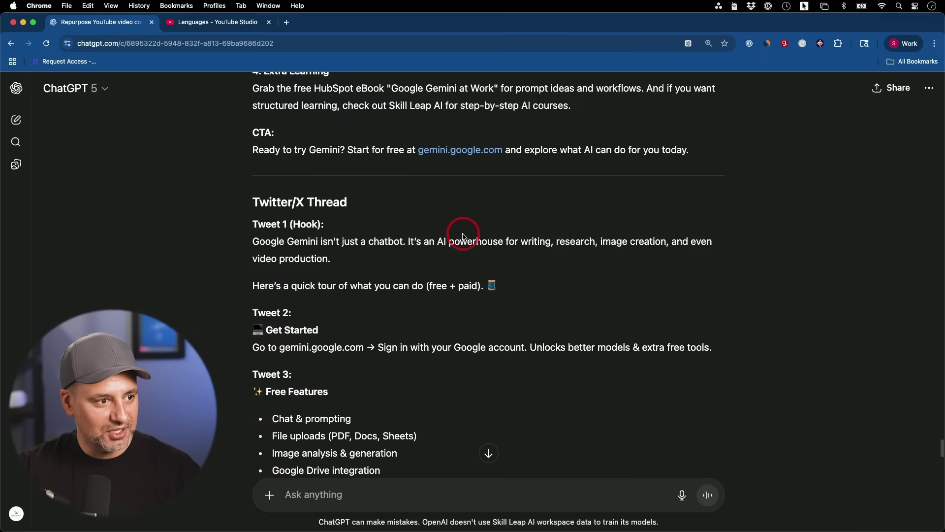
{"action": "scroll", "coordinate": [464, 237], "scroll_direction": "down", "scroll_amount": 1}
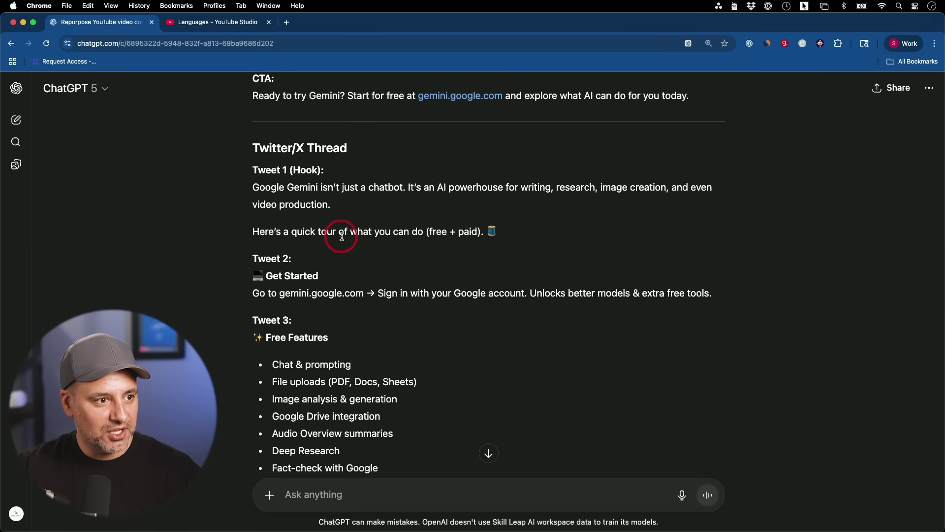
- Review the three email hooks, then paste the comedian, concerned parent and tech bro rewrite prompt
{"action": "scroll", "coordinate": [368, 240], "scroll_direction": "down", "scroll_amount": 2}
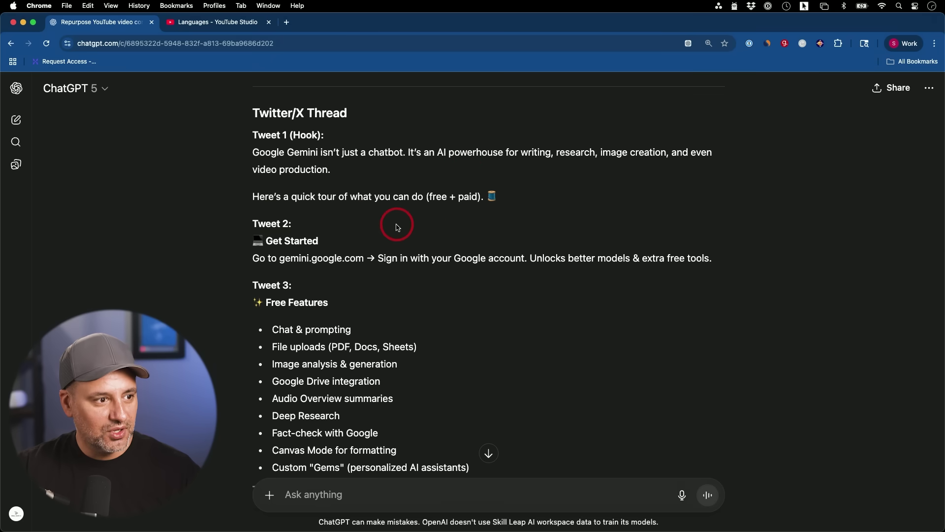
{"action": "scroll", "coordinate": [398, 199], "scroll_direction": "down", "scroll_amount": 6}
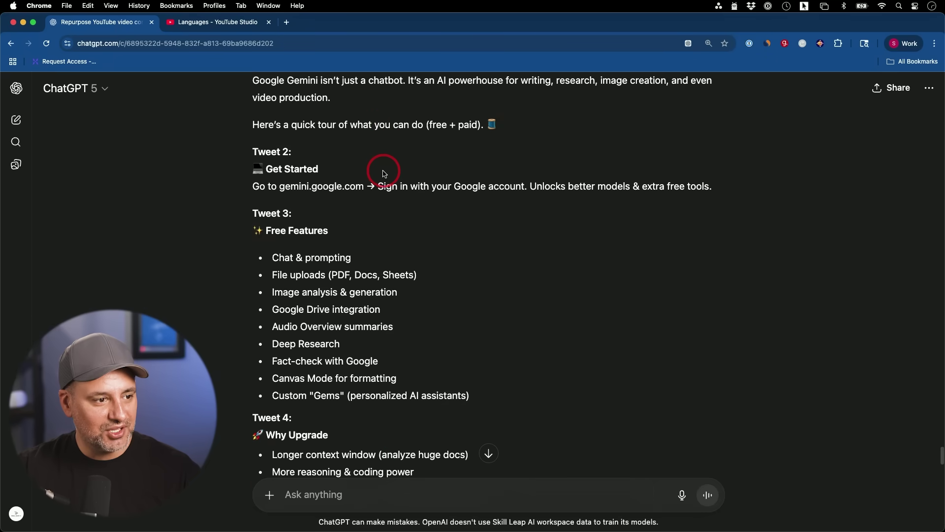
{"action": "scroll", "coordinate": [384, 173], "scroll_direction": "down", "scroll_amount": 1}
{"action": "scroll", "coordinate": [384, 174], "scroll_direction": "up", "scroll_amount": 5}
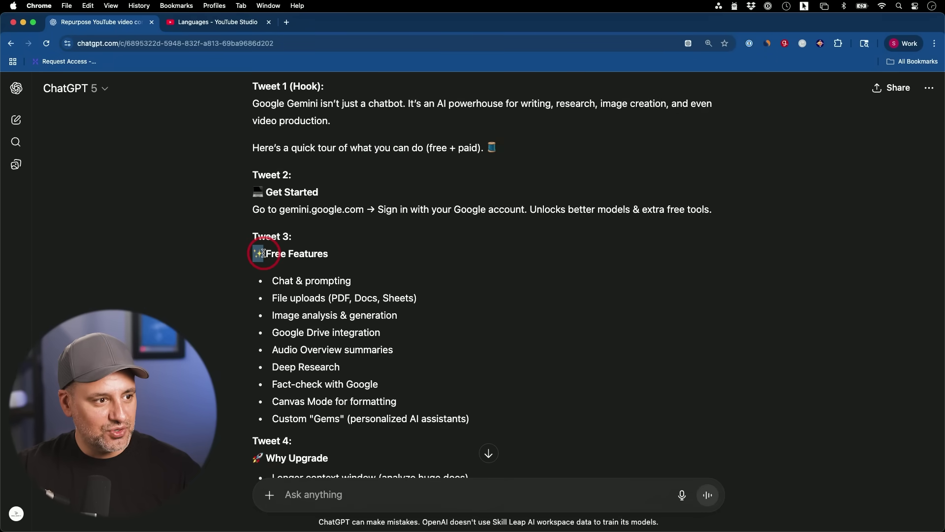
{"action": "scroll", "coordinate": [316, 249], "scroll_direction": "down", "scroll_amount": 12}
{"action": "scroll", "coordinate": [315, 255], "scroll_direction": "down", "scroll_amount": 8}
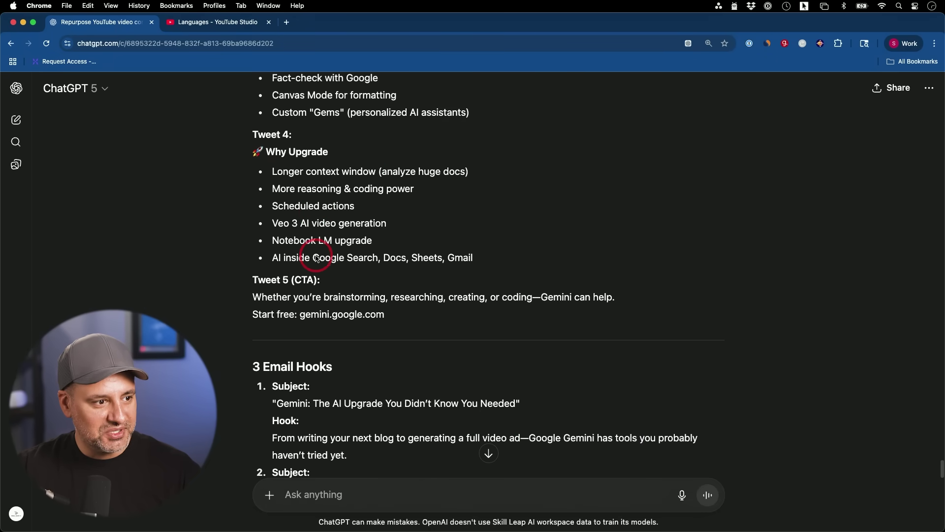
{"action": "scroll", "coordinate": [317, 257], "scroll_direction": "down", "scroll_amount": 4}
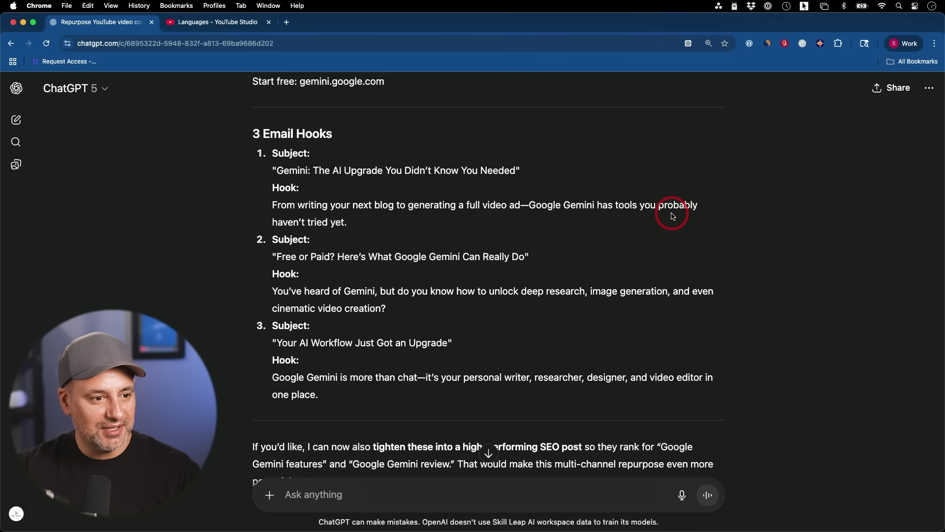
{"action": "scroll", "coordinate": [673, 216], "scroll_direction": "down", "scroll_amount": 1}
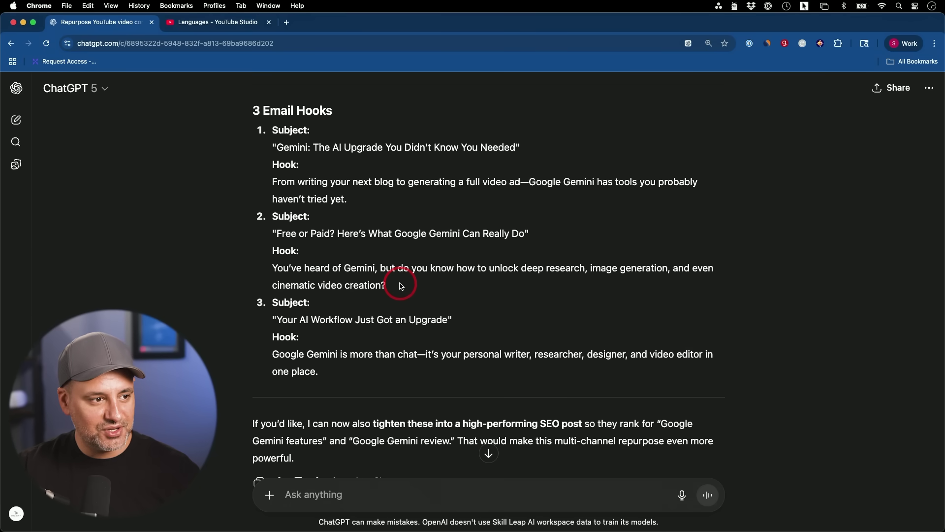
{"action": "scroll", "coordinate": [401, 285], "scroll_direction": "down", "scroll_amount": 3}
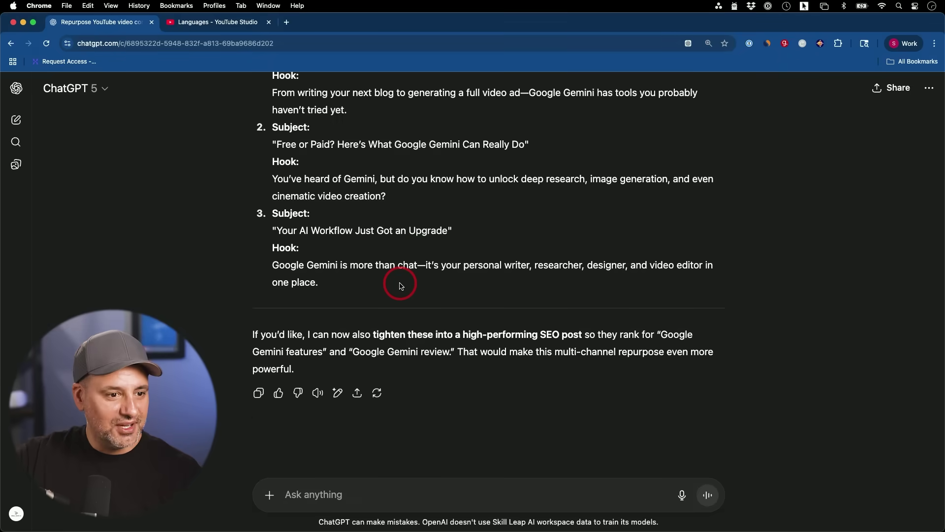
{"action": "scroll", "coordinate": [399, 283], "scroll_direction": "up", "scroll_amount": 2}
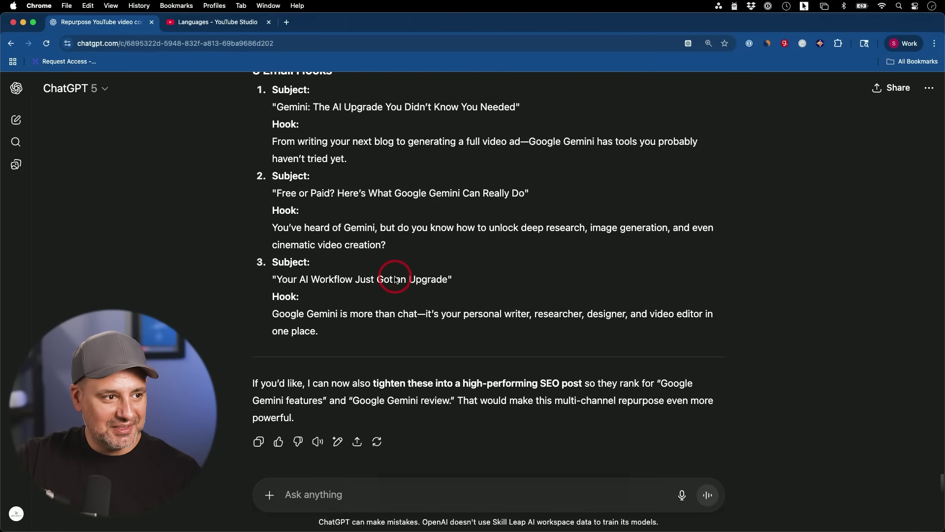
{"action": "scroll", "coordinate": [394, 277], "scroll_direction": "up", "scroll_amount": 1}
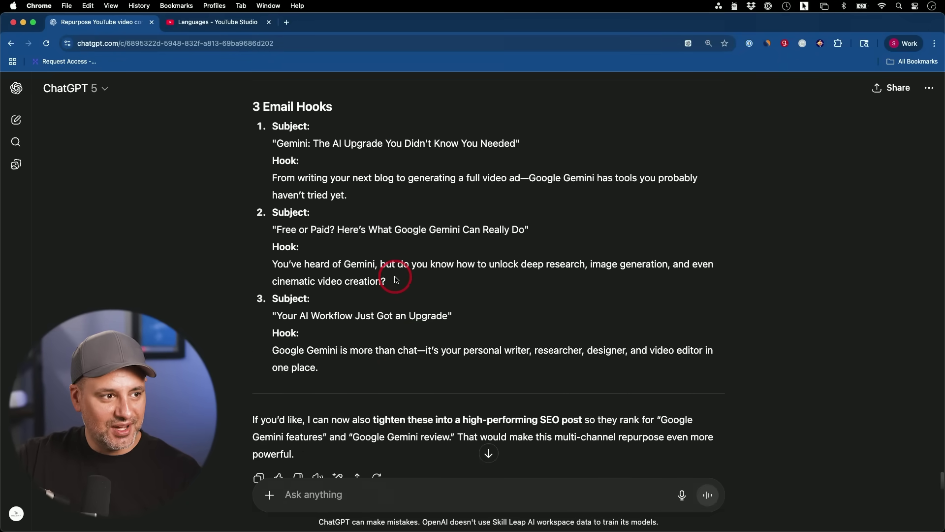
{"action": "type", "text": "Rewrite this in the voice of: 1. A stand-up comedian 2. A concerned parent 3. An unfiltered tech bro Each version should still convey the same facts. Show you can shift tone and personality without losing clarity."}
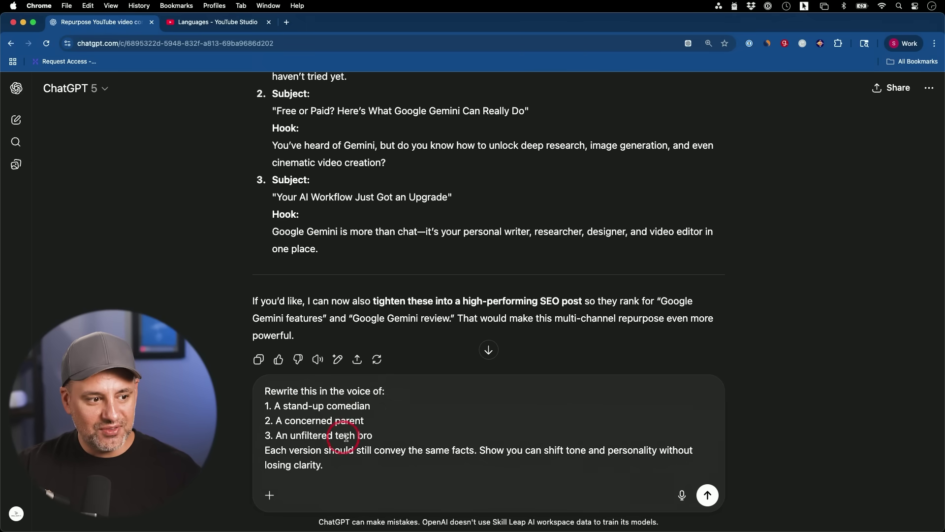
- Send the rewrite request and read through the rewritten versions
{"action": "key", "text": "Return"}
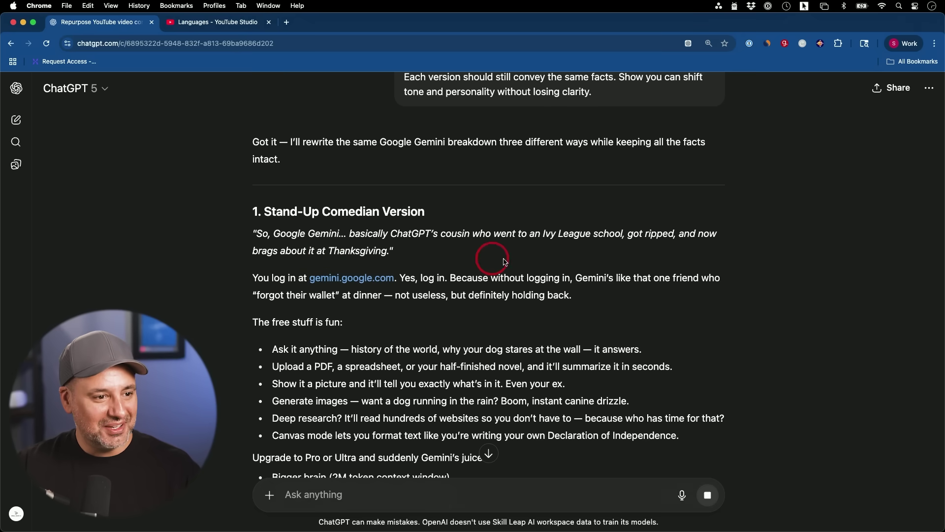
{"action": "scroll", "coordinate": [515, 258], "scroll_direction": "down", "scroll_amount": 2}
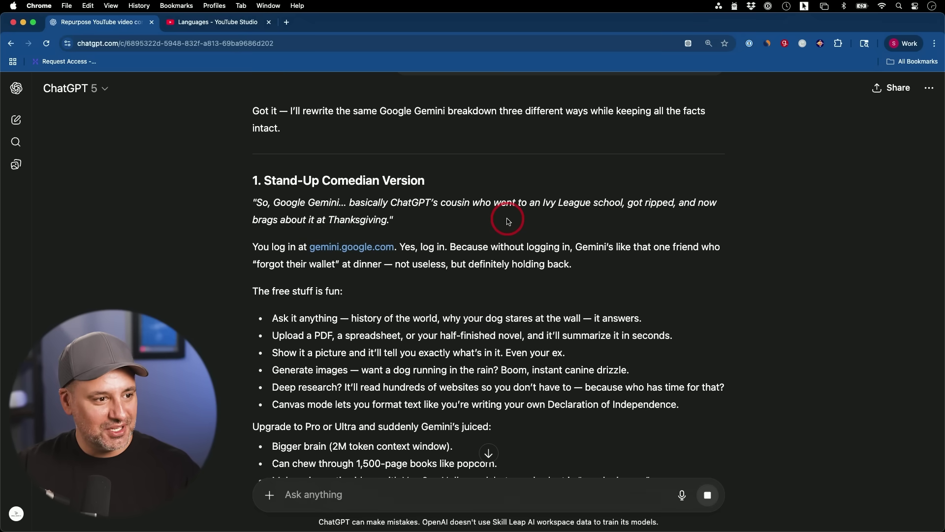
{"action": "scroll", "coordinate": [502, 195], "scroll_direction": "down", "scroll_amount": 15}
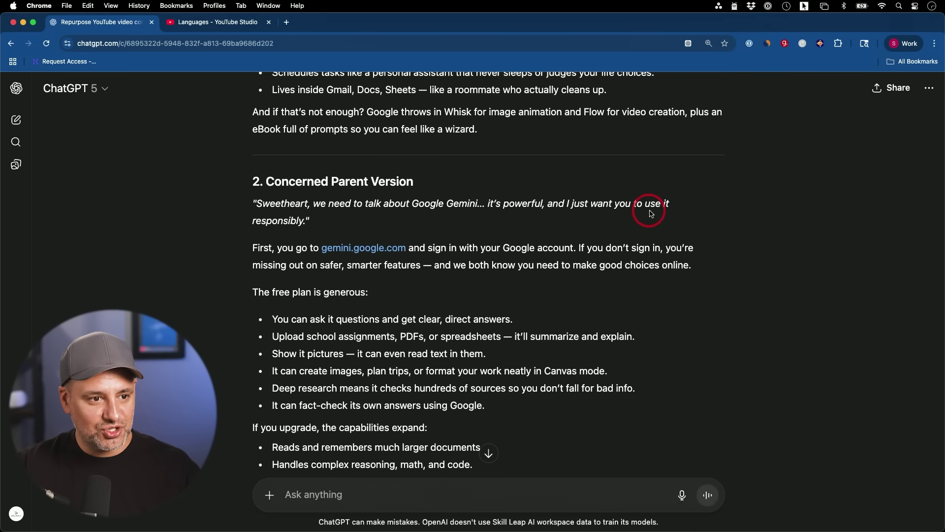
{"action": "scroll", "coordinate": [509, 217], "scroll_direction": "down", "scroll_amount": 3}
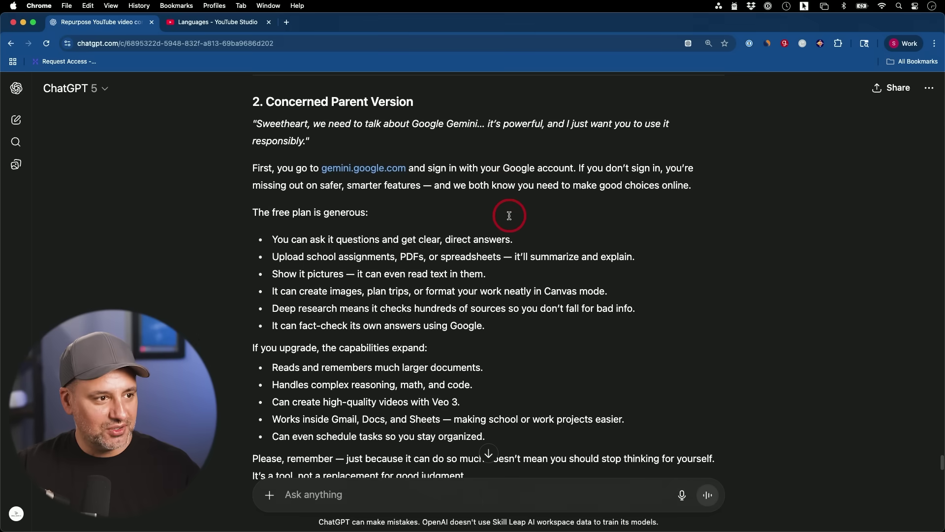
{"action": "scroll", "coordinate": [497, 211], "scroll_direction": "down", "scroll_amount": 10}
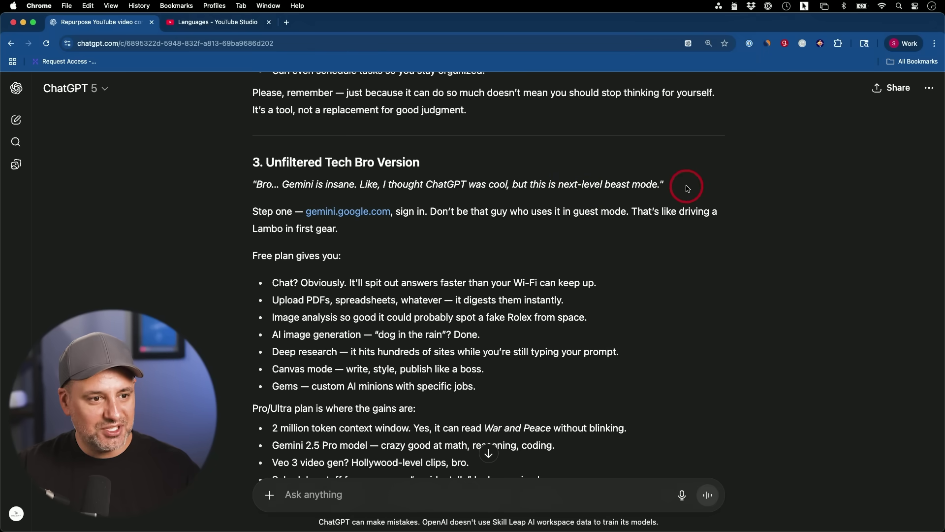
- Highlight the Unfiltered Tech Bro version's opening quote, then deselect it and keep reading
{"action": "left_click_drag", "start_coordinate": [686, 185], "coordinate": [204, 177]}
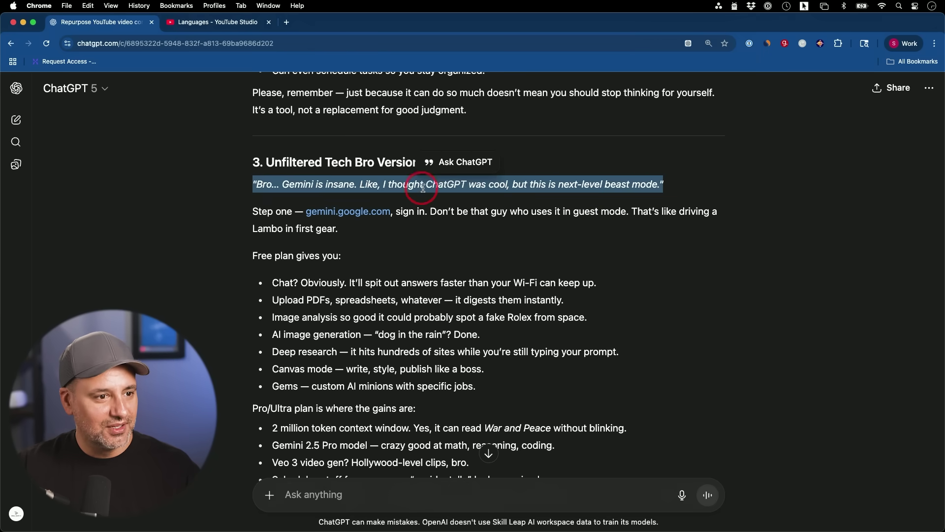
{"action": "left_click", "coordinate": [697, 186]}
{"action": "scroll", "coordinate": [652, 186], "scroll_direction": "down", "scroll_amount": 3}
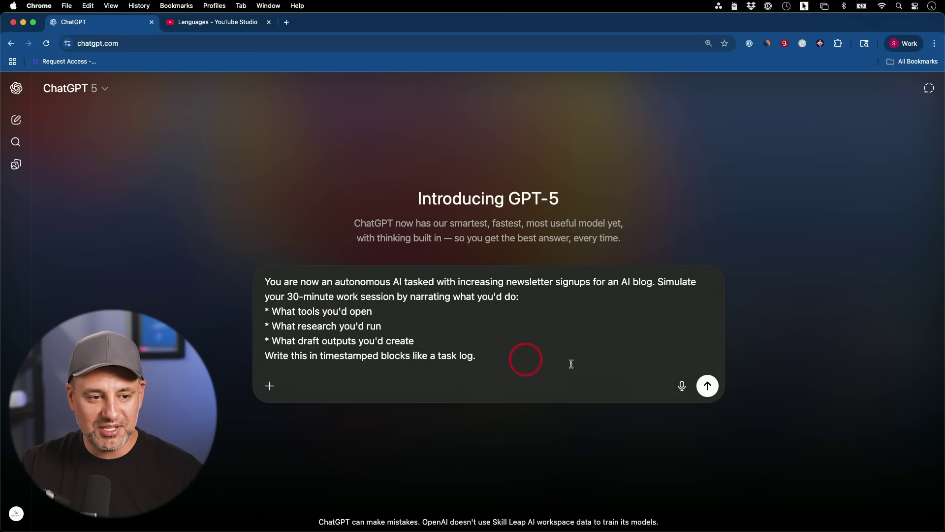
- Send the prompt asking for a 30-minute timestamped task log to grow newsletter signups
{"action": "left_click", "coordinate": [707, 385]}
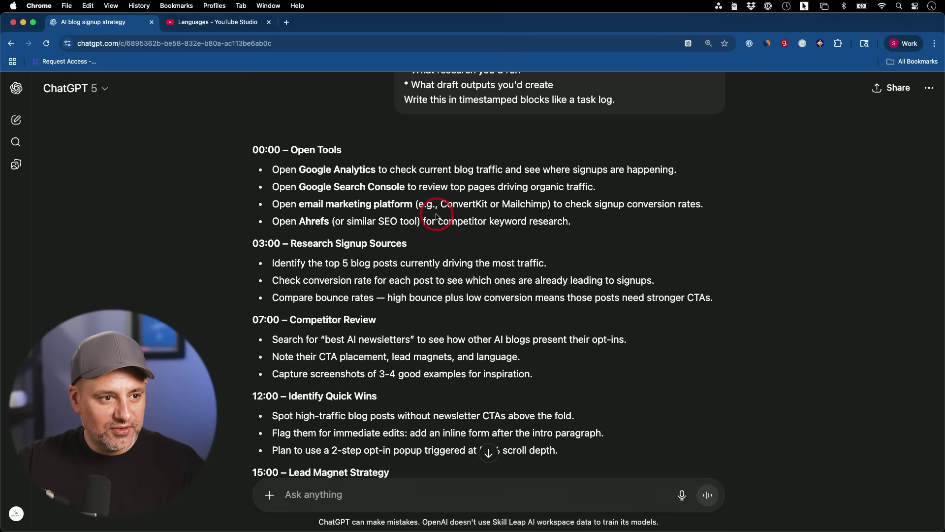
- Highlight the tool name Ahrefs in the task log, then clear the selection
{"action": "scroll", "coordinate": [552, 212], "scroll_direction": "down", "scroll_amount": 2}
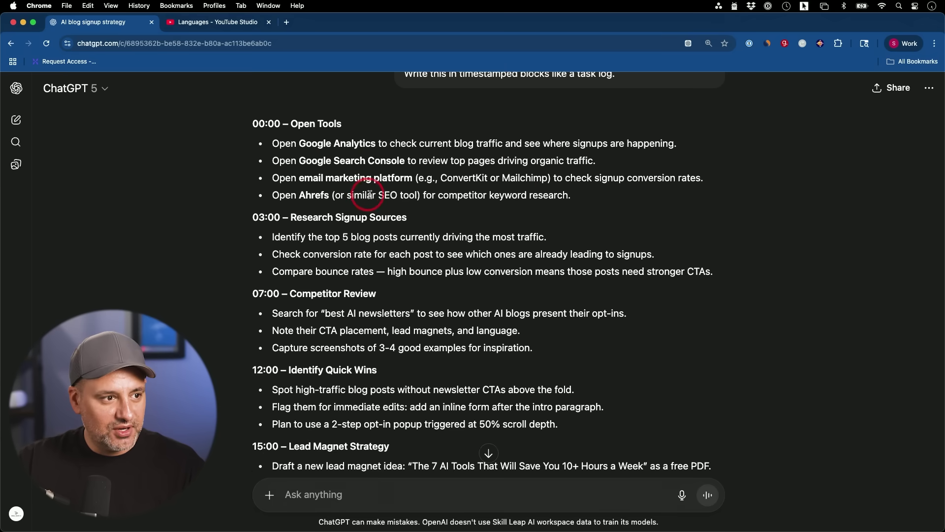
{"action": "left_click_drag", "start_coordinate": [299, 195], "coordinate": [325, 195]}
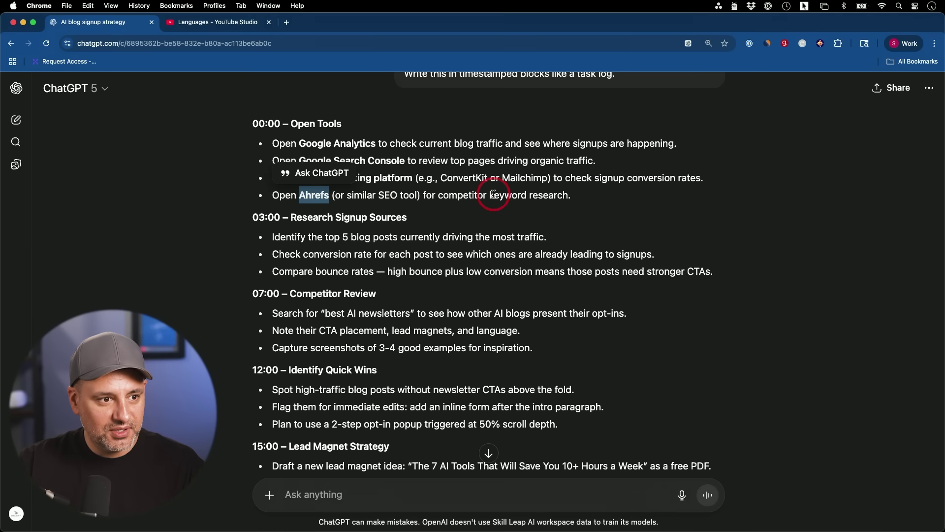
{"action": "scroll", "coordinate": [497, 217], "scroll_direction": "down", "scroll_amount": 1}
{"action": "scroll", "coordinate": [497, 224], "scroll_direction": "down", "scroll_amount": 2}
{"action": "left_click", "coordinate": [496, 235]}
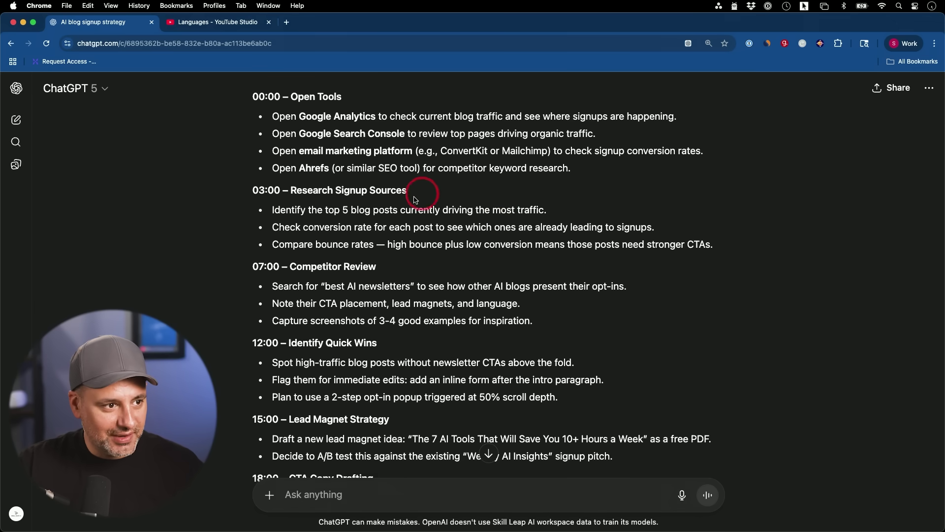
- Scroll further down the log and highlight the lead magnet title, then deselect it
{"action": "scroll", "coordinate": [365, 201], "scroll_direction": "down", "scroll_amount": 1}
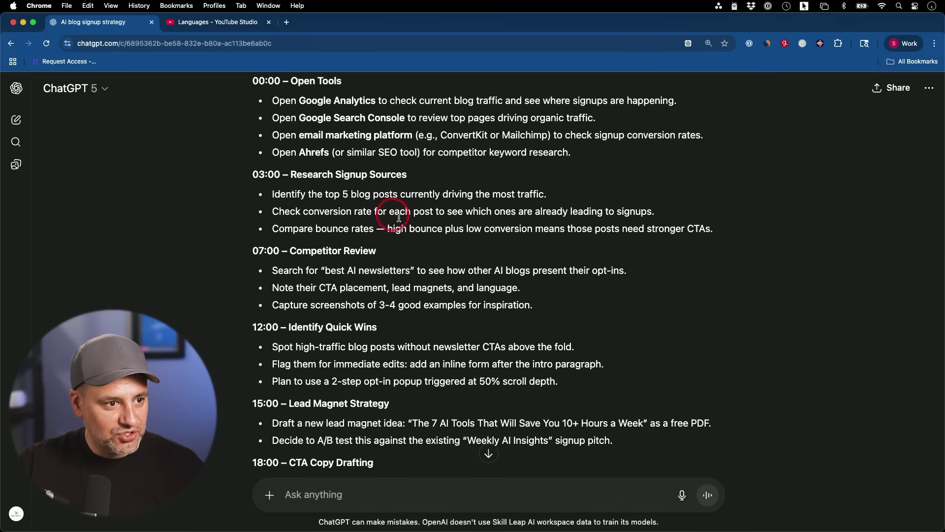
{"action": "scroll", "coordinate": [398, 219], "scroll_direction": "down", "scroll_amount": 2}
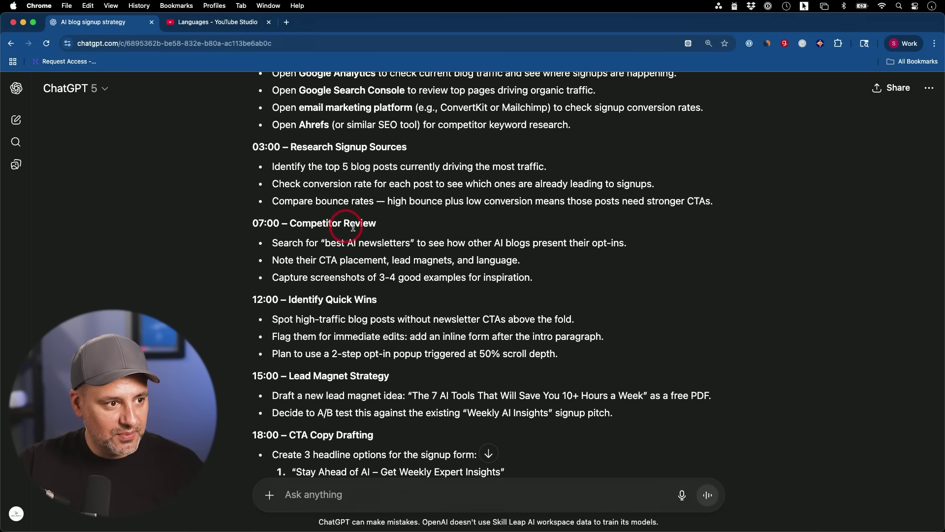
{"action": "scroll", "coordinate": [388, 231], "scroll_direction": "down", "scroll_amount": 1}
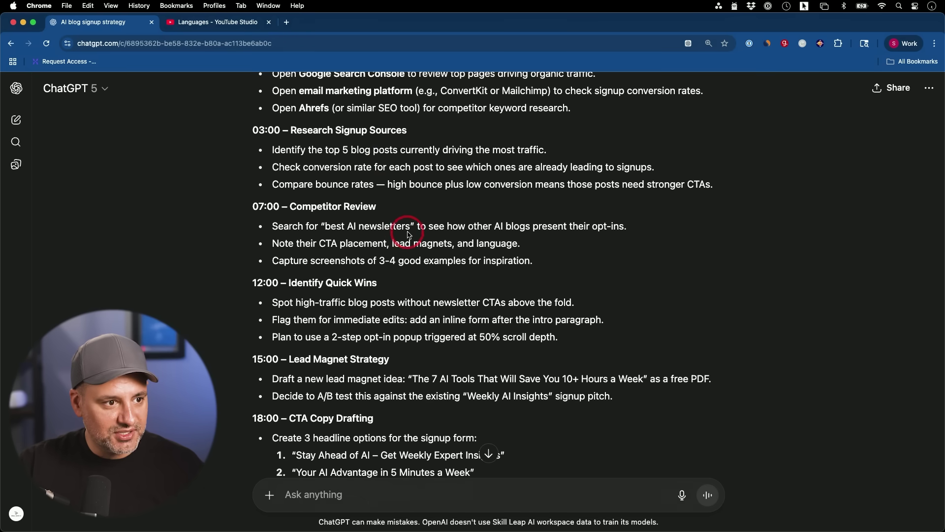
{"action": "scroll", "coordinate": [613, 236], "scroll_direction": "down", "scroll_amount": 2}
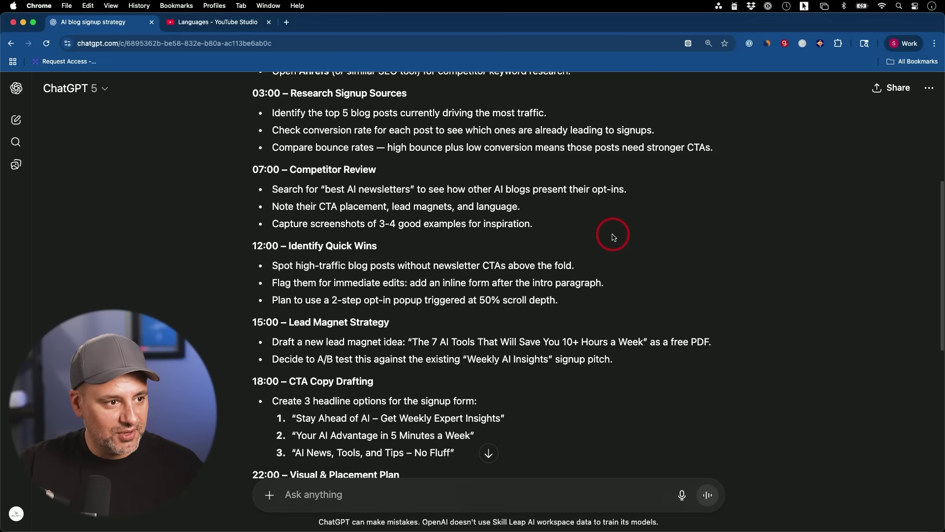
{"action": "scroll", "coordinate": [614, 236], "scroll_direction": "down", "scroll_amount": 4}
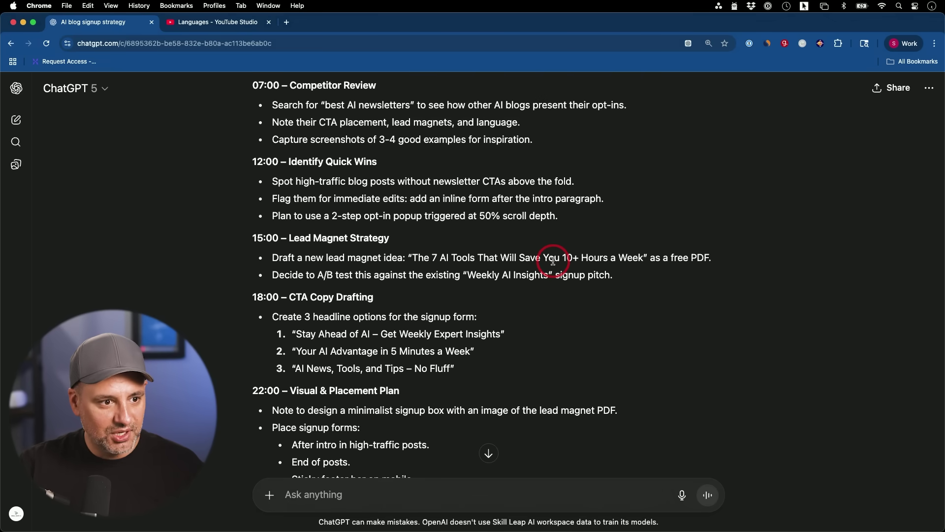
{"action": "left_click_drag", "start_coordinate": [644, 258], "coordinate": [413, 258]}
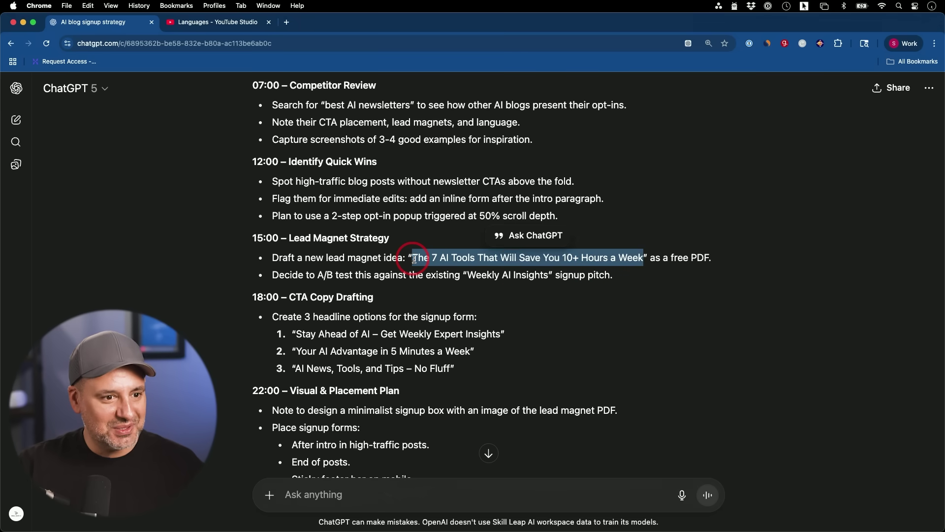
{"action": "left_click", "coordinate": [694, 268]}
- Review the log through 29:00 and paste the four-stage interactive SVG sales funnel prompt
{"action": "scroll", "coordinate": [598, 274], "scroll_direction": "down", "scroll_amount": 2}
{"action": "scroll", "coordinate": [344, 350], "scroll_direction": "down", "scroll_amount": 6}
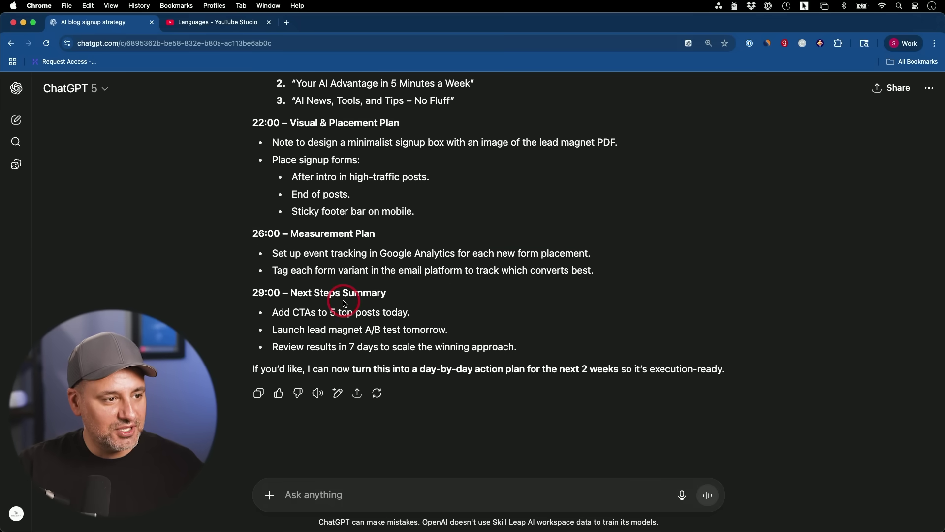
{"action": "scroll", "coordinate": [339, 301], "scroll_direction": "up", "scroll_amount": 8}
{"action": "scroll", "coordinate": [343, 303], "scroll_direction": "up", "scroll_amount": 5}
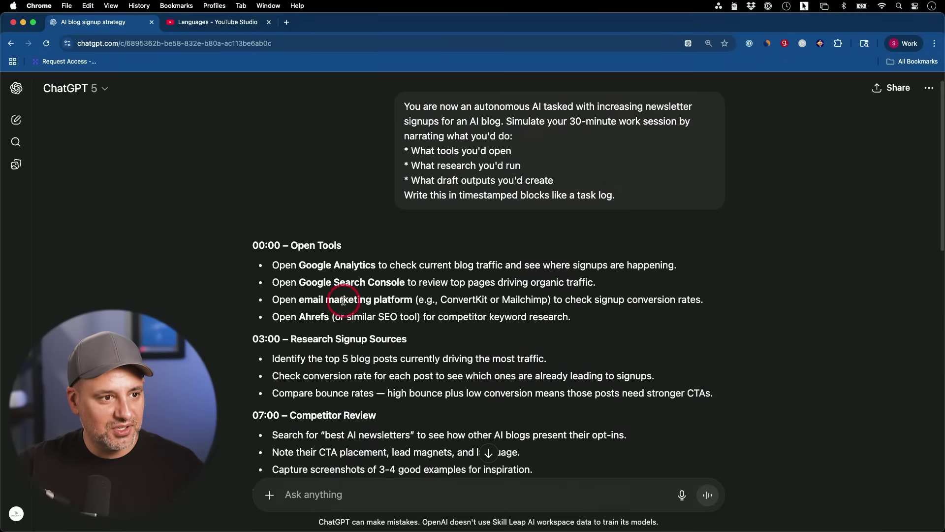
{"action": "scroll", "coordinate": [343, 301], "scroll_direction": "down", "scroll_amount": 5}
{"action": "scroll", "coordinate": [343, 305], "scroll_direction": "down", "scroll_amount": 8}
{"action": "scroll", "coordinate": [335, 301], "scroll_direction": "up", "scroll_amount": 3}
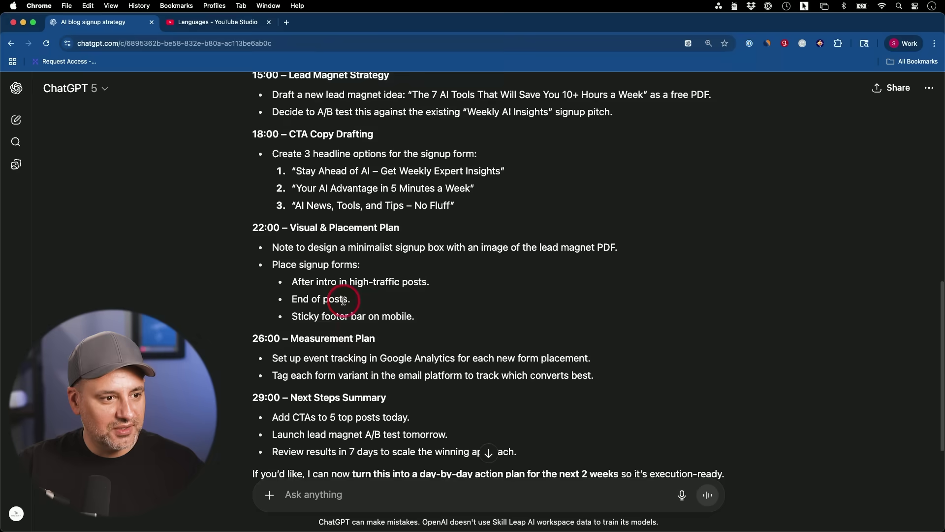
{"action": "scroll", "coordinate": [340, 310], "scroll_direction": "down", "scroll_amount": 3}
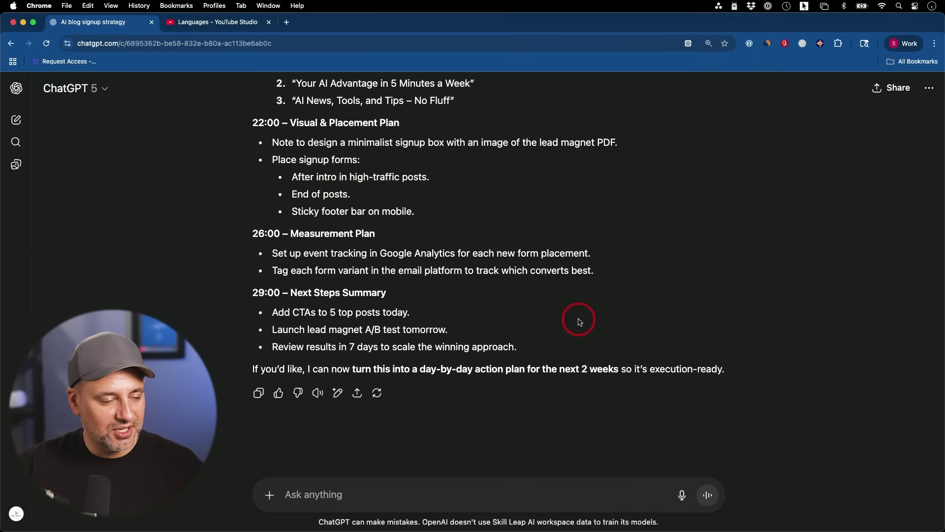
{"action": "scroll", "coordinate": [579, 322], "scroll_direction": "up", "scroll_amount": 3}
{"action": "scroll", "coordinate": [579, 319], "scroll_direction": "down", "scroll_amount": 1}
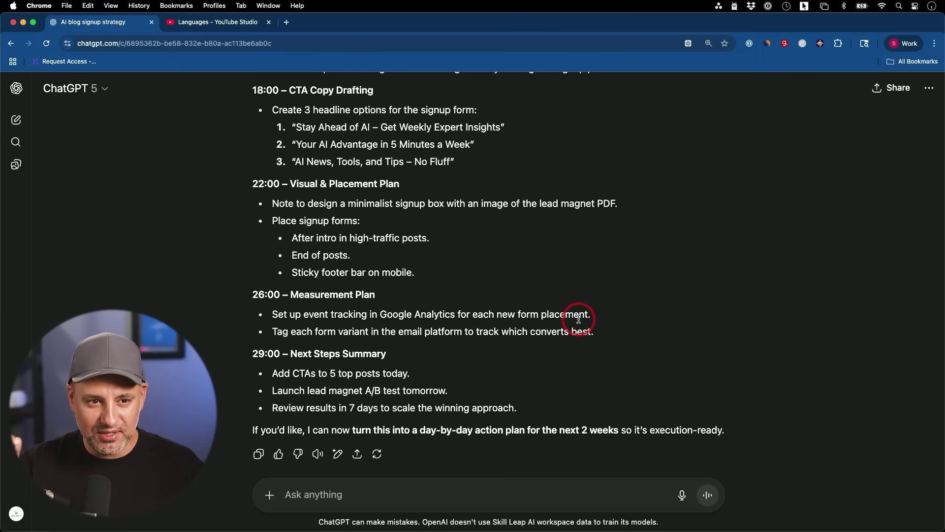
{"action": "scroll", "coordinate": [579, 319], "scroll_direction": "down", "scroll_amount": 2}
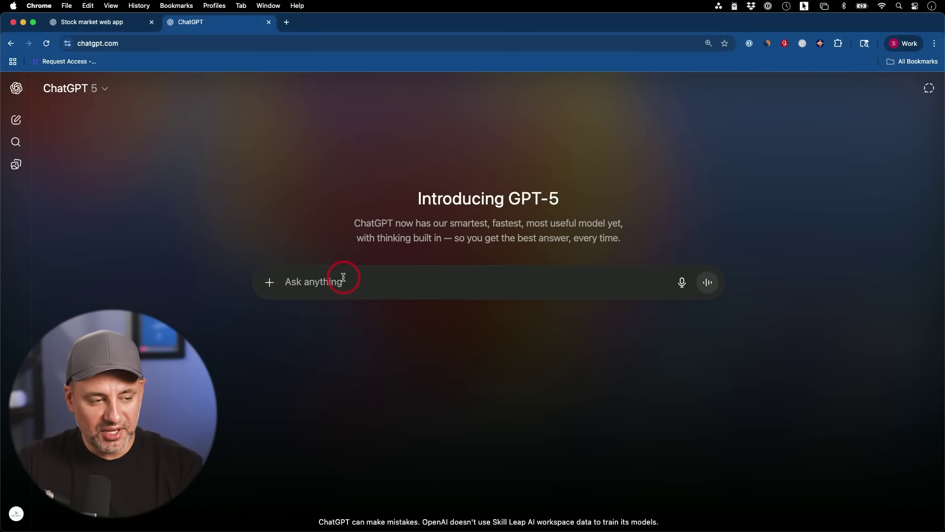
{"action": "type", "text": "Build an interactive SVG sales funnel using HTML, <canvas>, and plain JavaScript. The funnel should have 4 stages: * Awareness: 10,000 visitors * Interest: 3,000 clicks * Consideration: 800 signups * Conversion: 150 customers Make each stage a labeled block that gets smaller as it goes down. On hover, show a tooltip with the percentage drop from the previous stage. Make sure it’s responsive and uses clean colors. No external libraries — just SVG and JavaScript."}
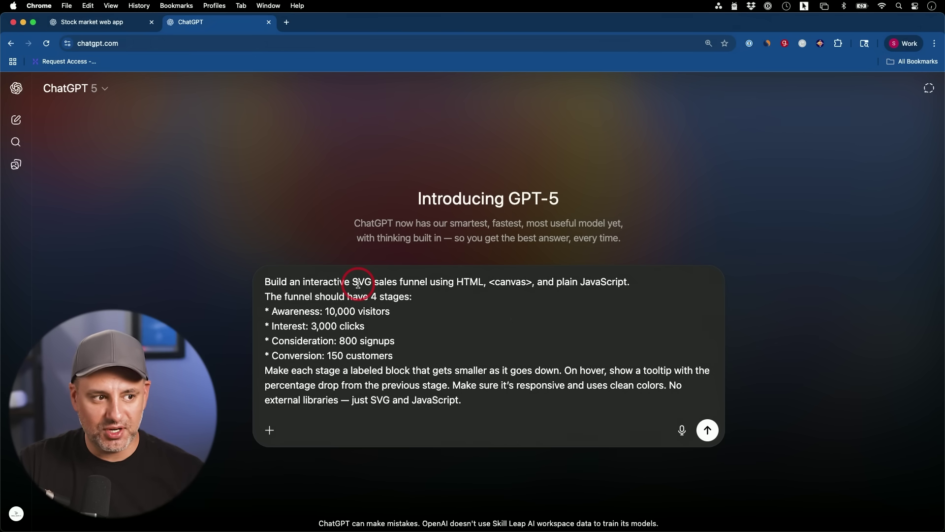
{"action": "left_click", "coordinate": [372, 282]}
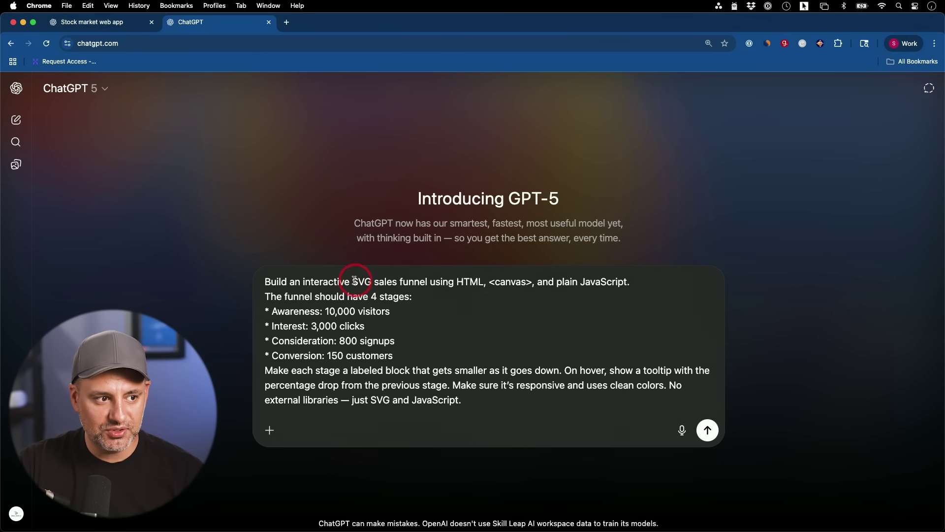
{"action": "left_click_drag", "start_coordinate": [354, 279], "coordinate": [425, 282]}
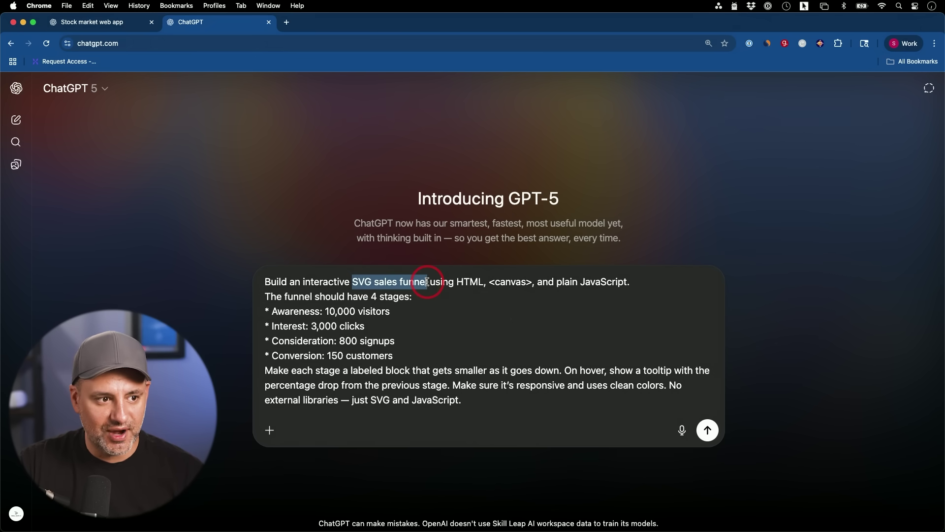
{"action": "left_click", "coordinate": [438, 297]}
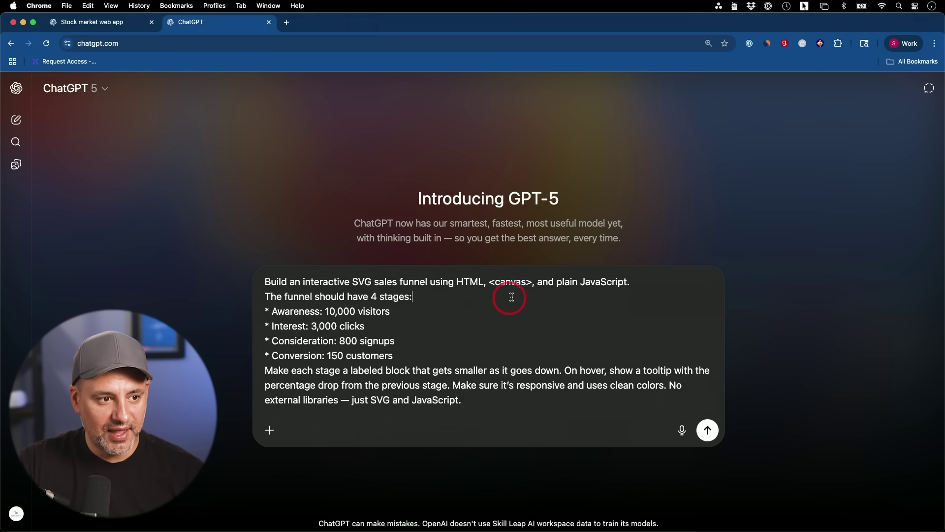
{"action": "left_click_drag", "start_coordinate": [489, 282], "coordinate": [525, 281]}
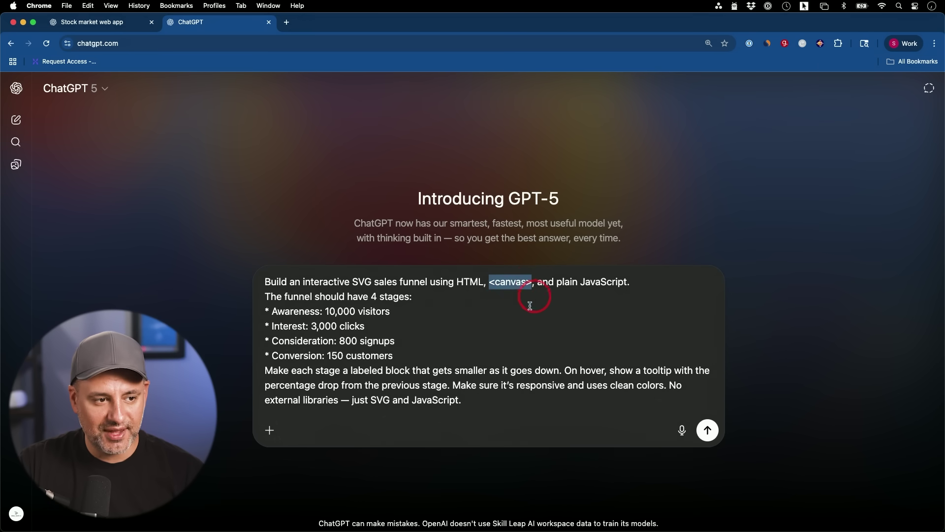
{"action": "left_click_drag", "start_coordinate": [507, 287], "coordinate": [467, 394]}
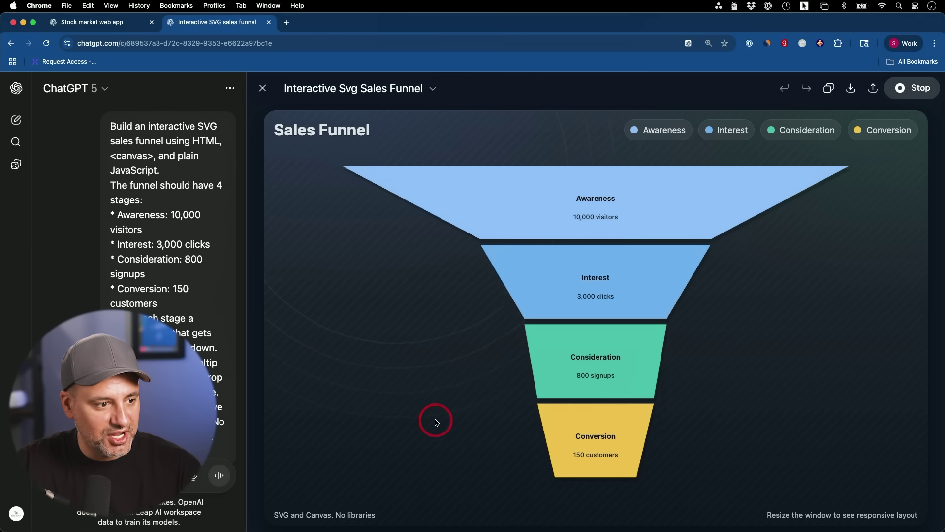
- Download the funnel as interactive_svg_sales_funnel.html, view it in its own tab, then close it
{"action": "mouse_move", "coordinate": [542, 279]}
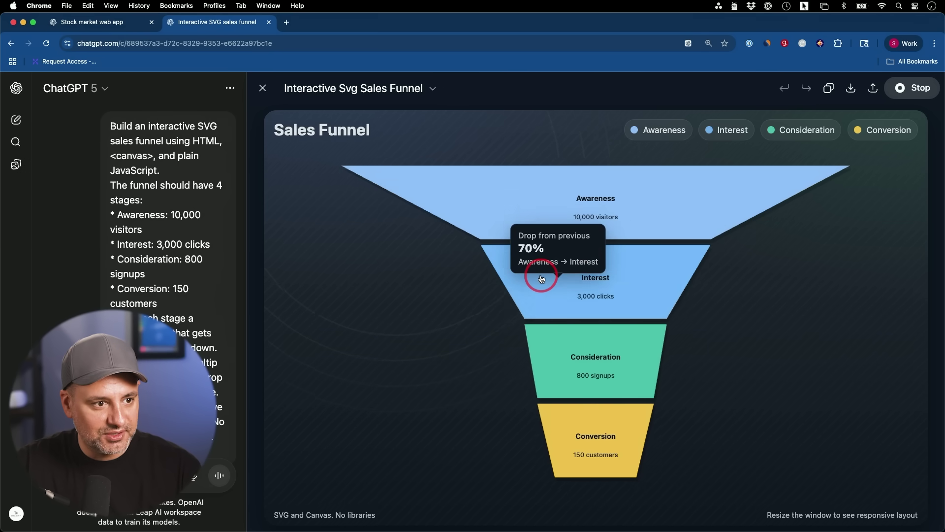
{"action": "mouse_move", "coordinate": [558, 337]}
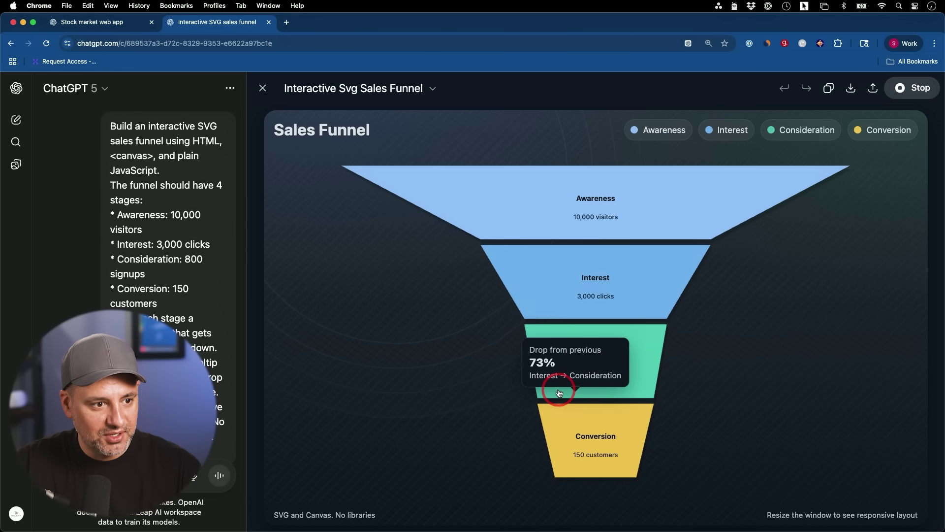
{"action": "mouse_move", "coordinate": [555, 444]}
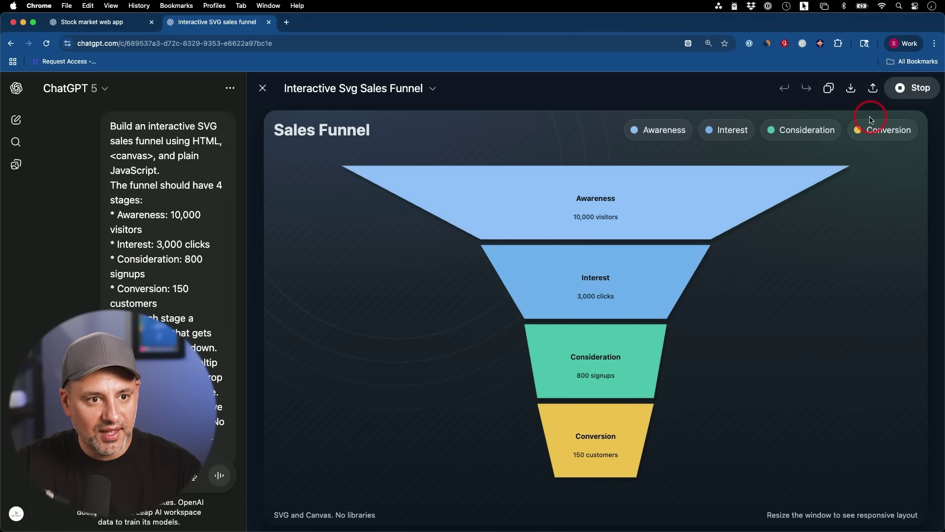
{"action": "left_click", "coordinate": [850, 89]}
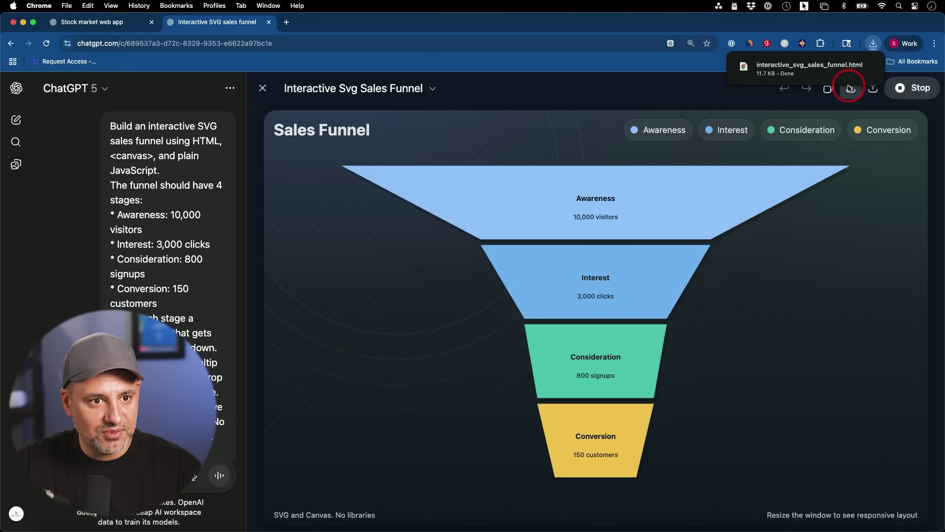
{"action": "left_click", "coordinate": [829, 71]}
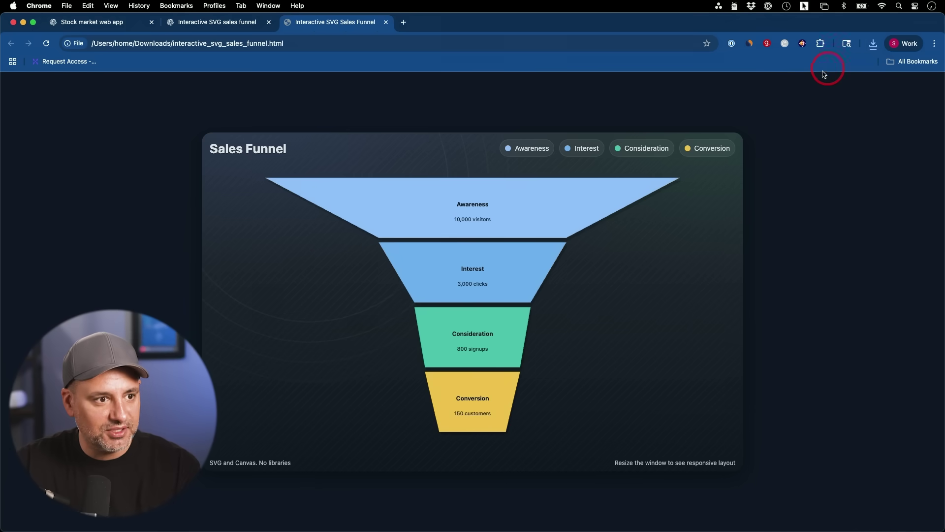
{"action": "key", "text": "super+w"}
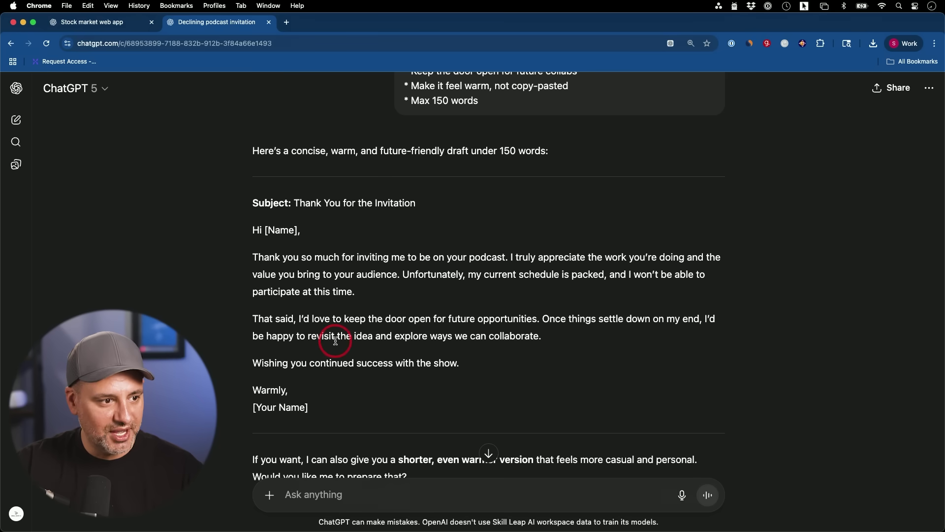
- Scroll through the drafted email declining the podcast invitation
{"action": "scroll", "coordinate": [475, 339], "scroll_direction": "down", "scroll_amount": 2}
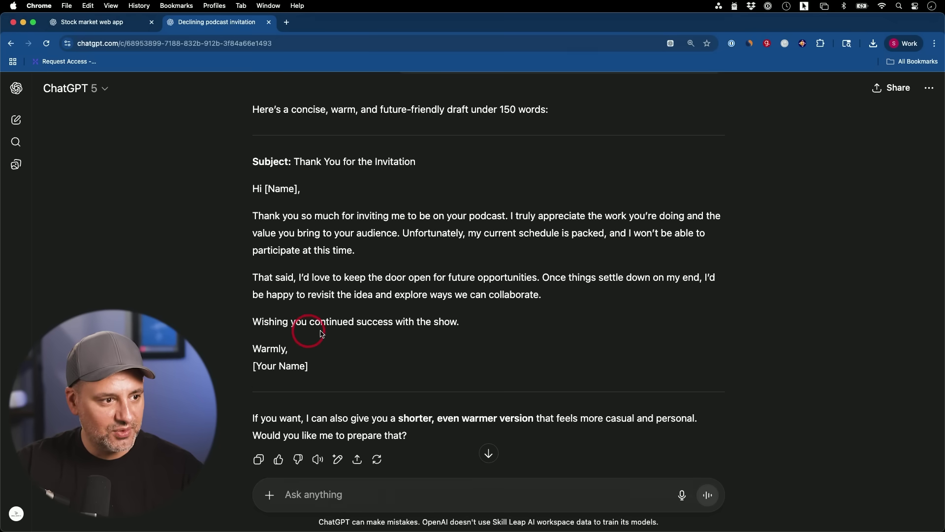
{"action": "scroll", "coordinate": [460, 337], "scroll_direction": "down", "scroll_amount": 3}
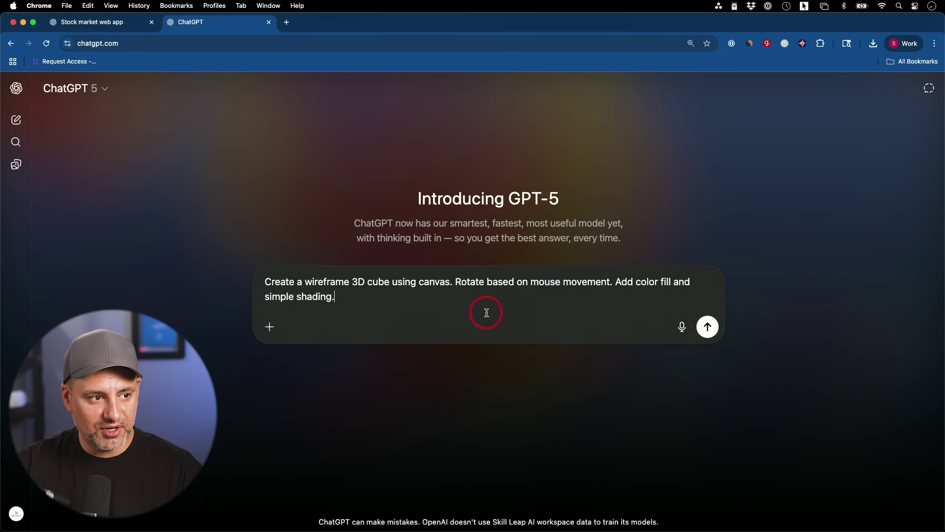
- Send the shaded, mouse-rotated 3D cube prompt, then open the new chat's + options
{"action": "left_click", "coordinate": [708, 327]}
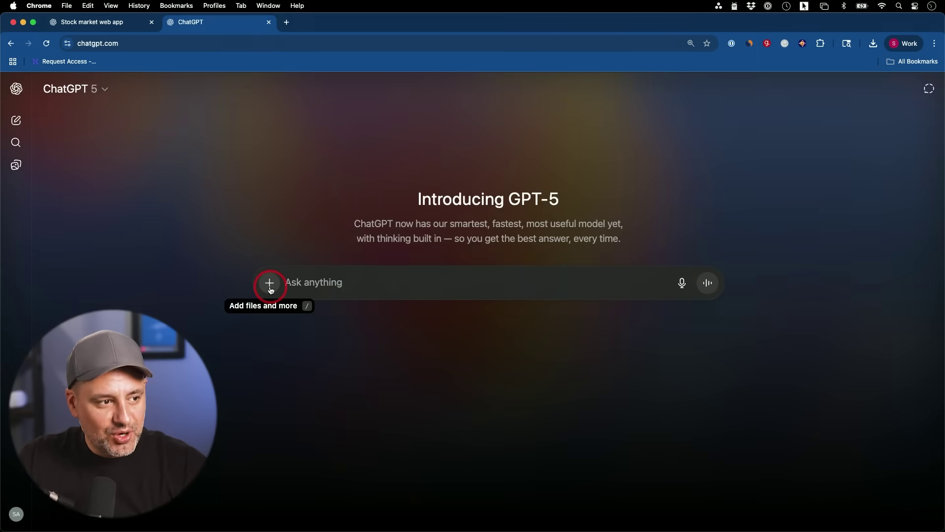
{"action": "left_click", "coordinate": [270, 288]}
- Switch the chat to Agent mode and rewind the Chicago hotel booking replay
{"action": "left_click", "coordinate": [304, 348]}
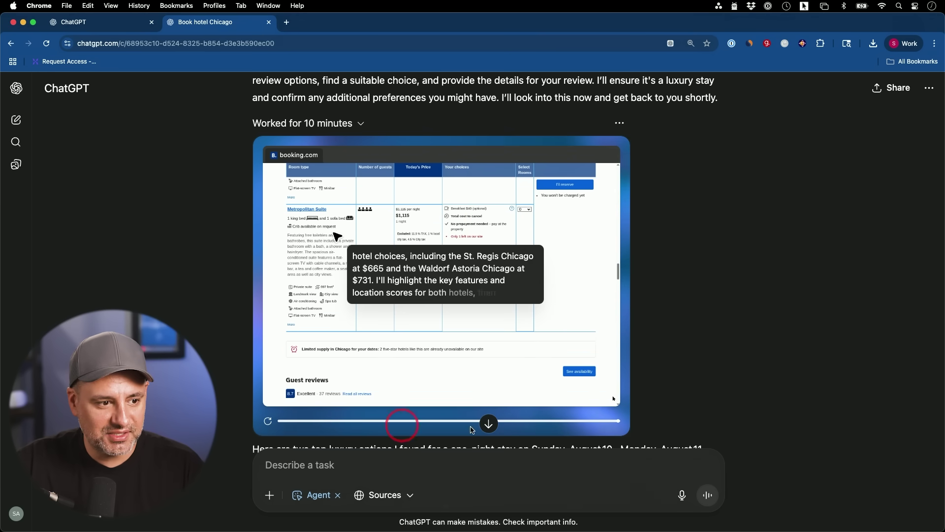
{"action": "left_click_drag", "start_coordinate": [599, 422], "coordinate": [559, 421]}
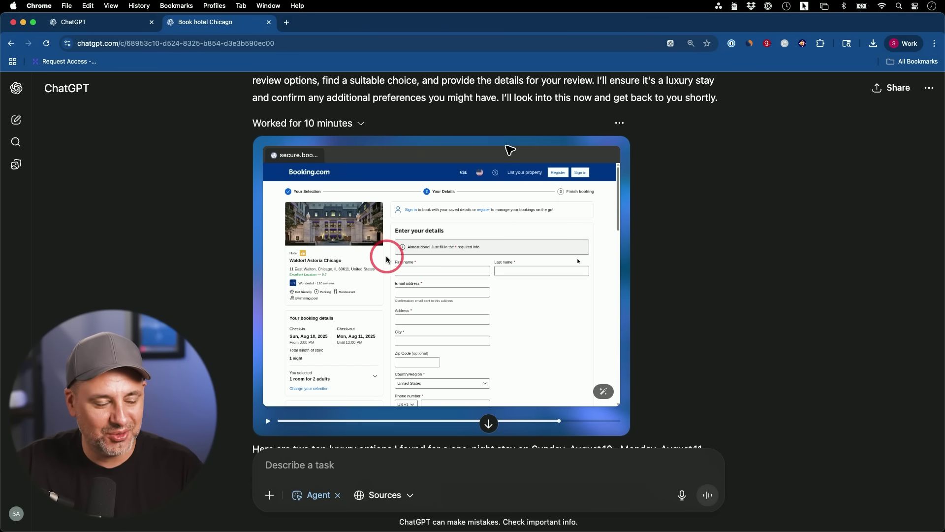
{"action": "scroll", "coordinate": [510, 149], "scroll_direction": "down", "scroll_amount": 1}
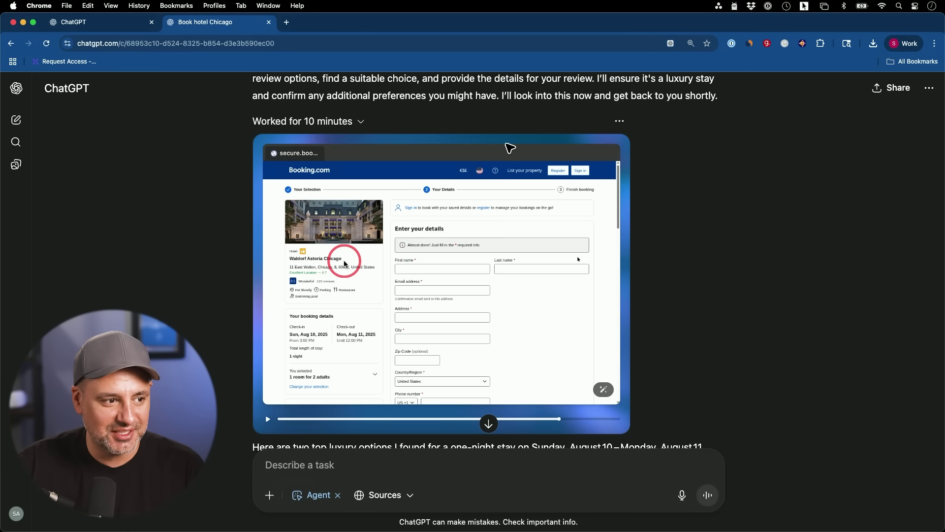
{"action": "scroll", "coordinate": [510, 148], "scroll_direction": "up", "scroll_amount": 1}
{"action": "scroll", "coordinate": [510, 148], "scroll_direction": "down", "scroll_amount": 2}
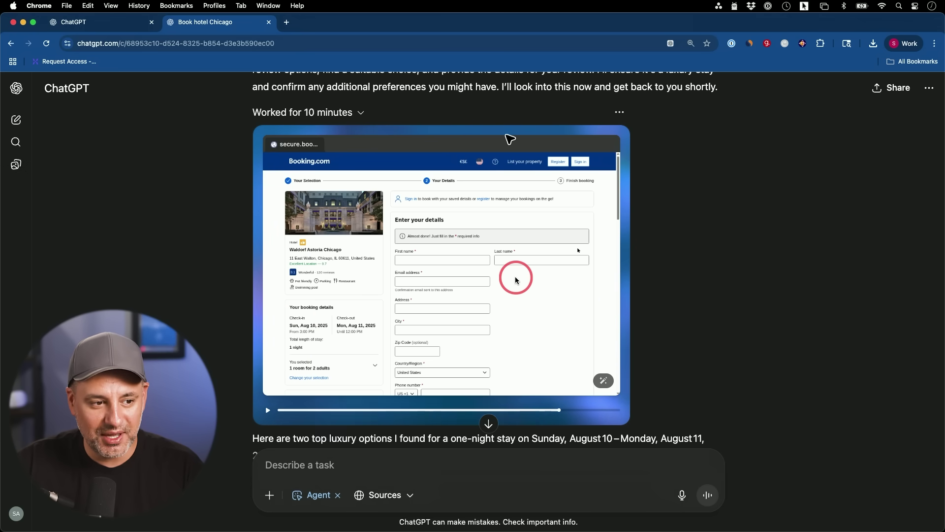
{"action": "scroll", "coordinate": [515, 280], "scroll_direction": "down", "scroll_amount": 1}
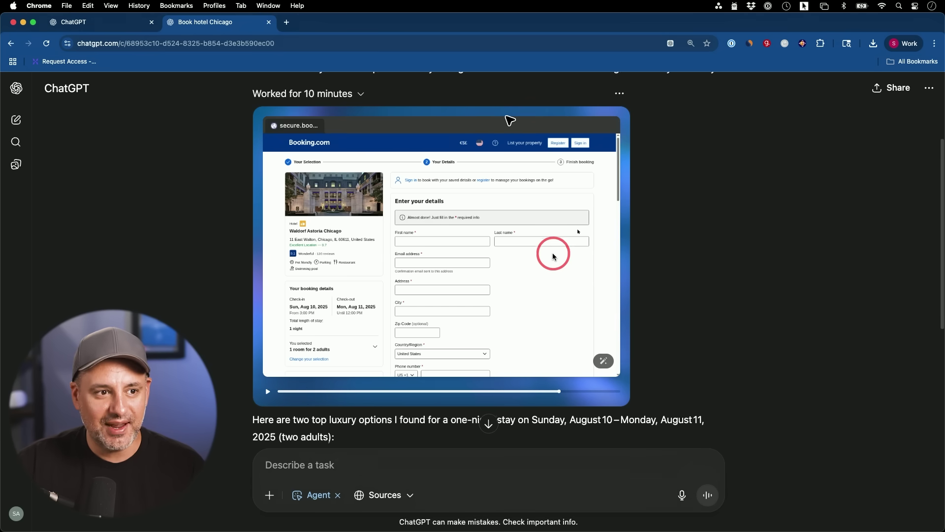
- Open and close the agent session's ... menu, then review the Waldorf Astoria and St. Regis options
{"action": "scroll", "coordinate": [635, 74], "scroll_direction": "up", "scroll_amount": 1}
{"action": "left_click", "coordinate": [625, 94]}
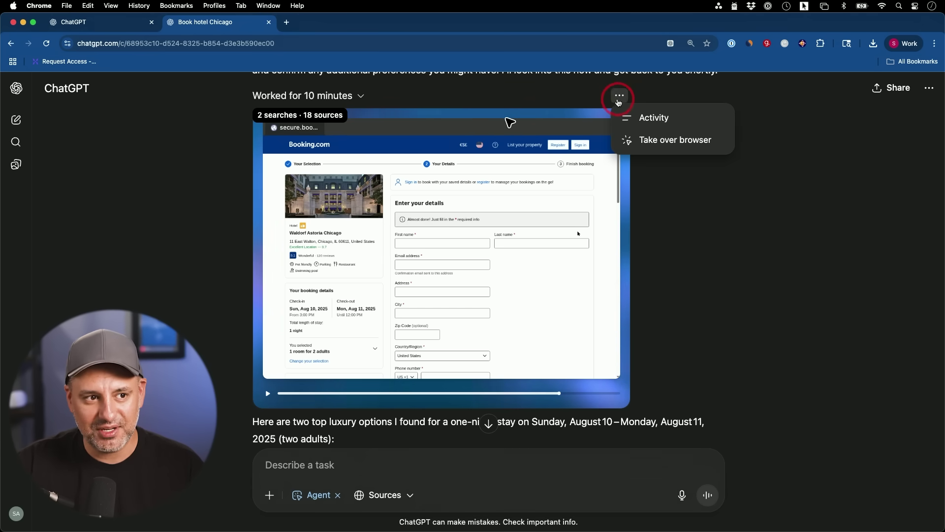
{"action": "left_click", "coordinate": [619, 95]}
{"action": "scroll", "coordinate": [575, 220], "scroll_direction": "down", "scroll_amount": 5}
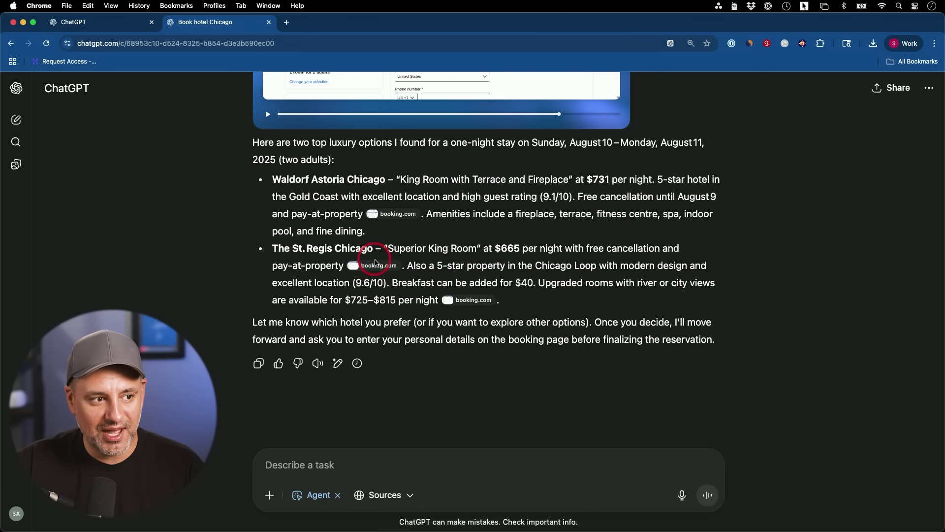
{"action": "scroll", "coordinate": [628, 304], "scroll_direction": "up", "scroll_amount": 2}
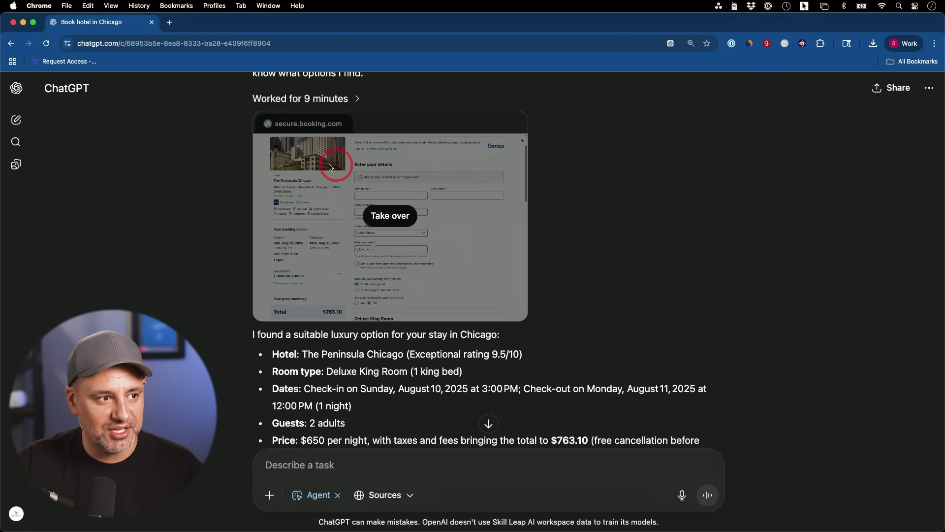
- Take over the agent's browser on The Peninsula Chicago booking page
{"action": "mouse_move", "coordinate": [459, 232]}
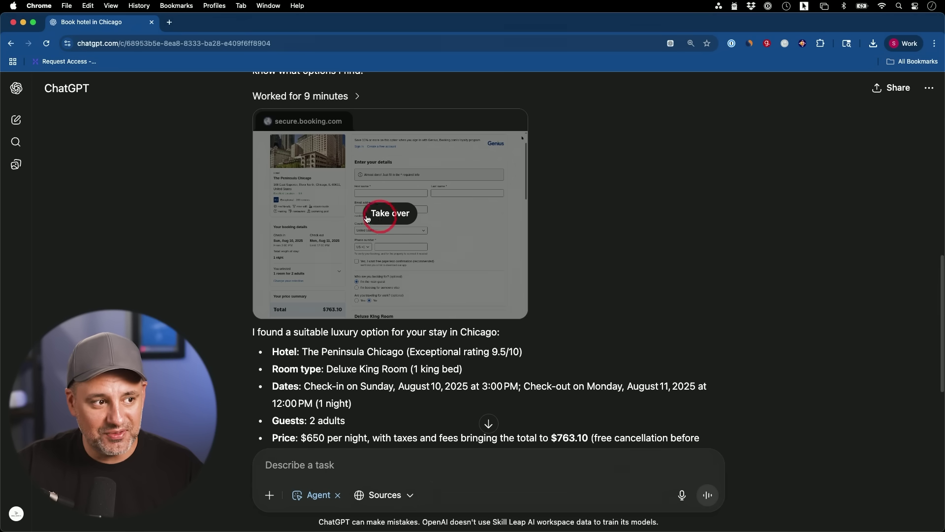
{"action": "left_click", "coordinate": [381, 215]}
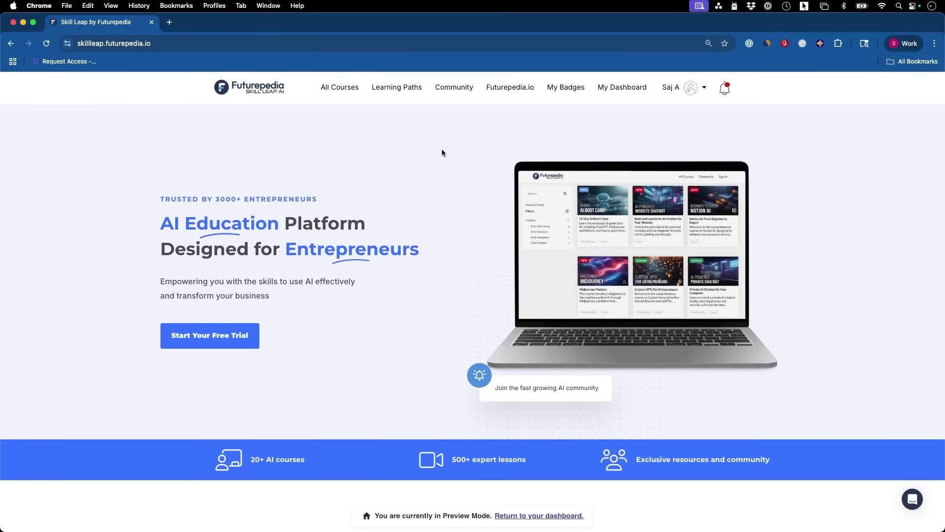
- Open All Courses and scroll the catalogue grid to find Prompting Essentials
{"action": "left_click", "coordinate": [342, 91]}
{"action": "scroll", "coordinate": [831, 338], "scroll_direction": "down", "scroll_amount": 3}
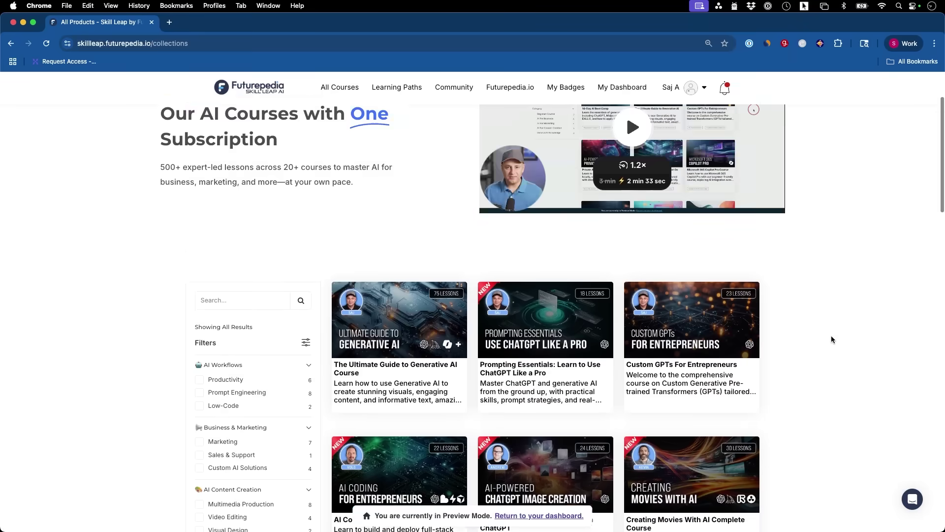
{"action": "scroll", "coordinate": [830, 337], "scroll_direction": "down", "scroll_amount": 3}
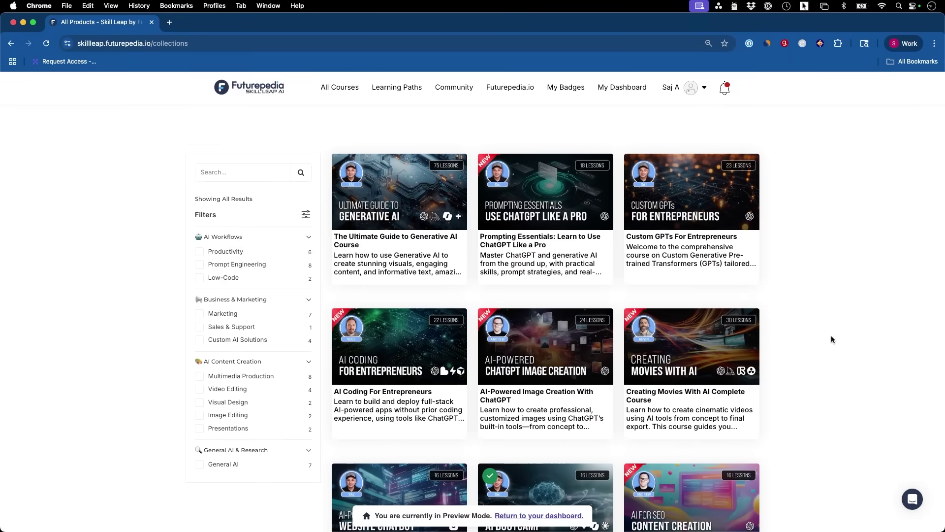
{"action": "scroll", "coordinate": [831, 339], "scroll_direction": "down", "scroll_amount": 6}
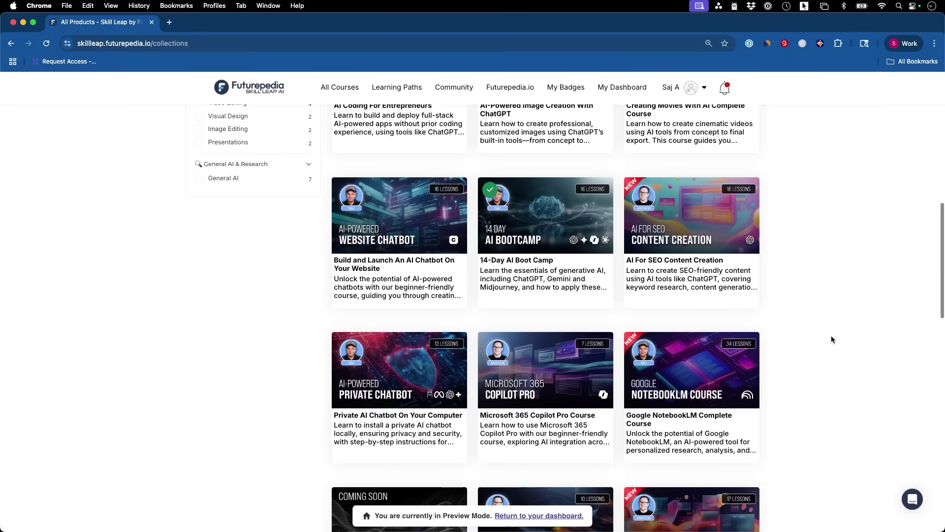
{"action": "scroll", "coordinate": [831, 335], "scroll_direction": "down", "scroll_amount": 5}
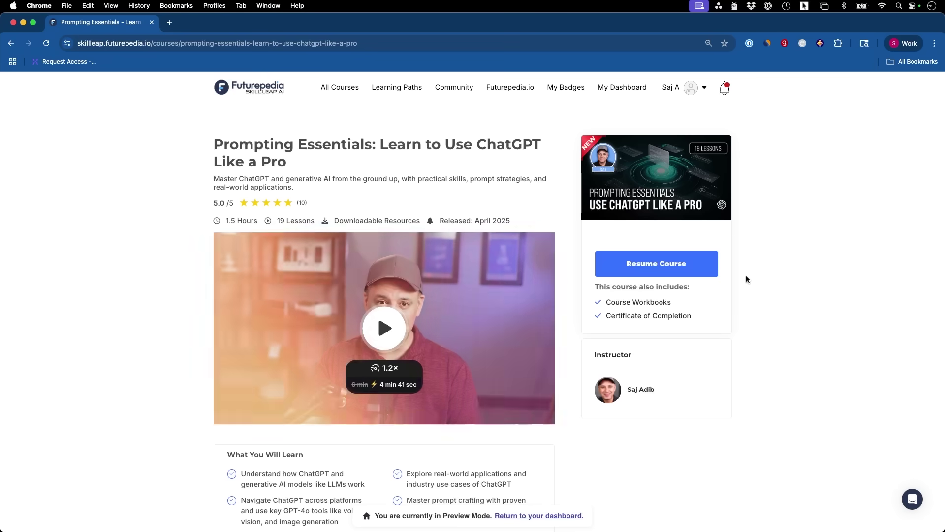
{"action": "scroll", "coordinate": [752, 278], "scroll_direction": "down", "scroll_amount": 1}
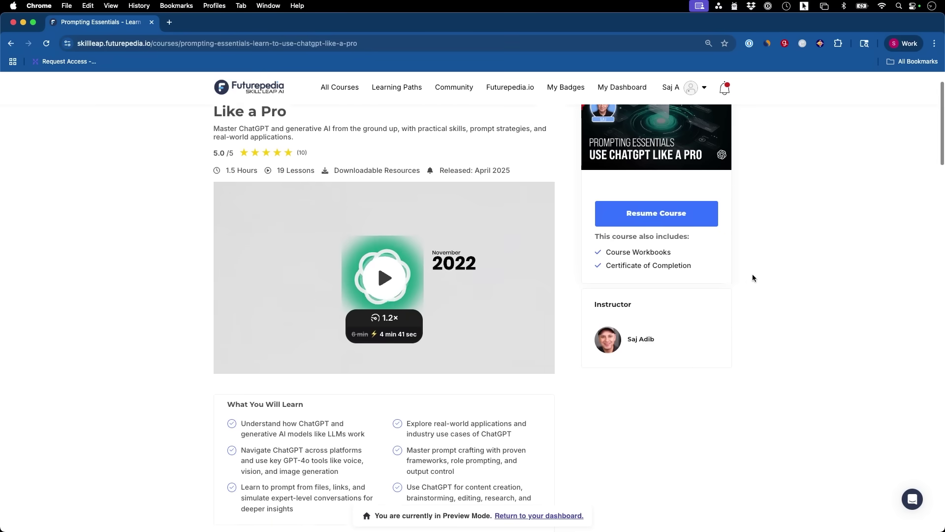
{"action": "scroll", "coordinate": [752, 275], "scroll_direction": "down", "scroll_amount": 10}
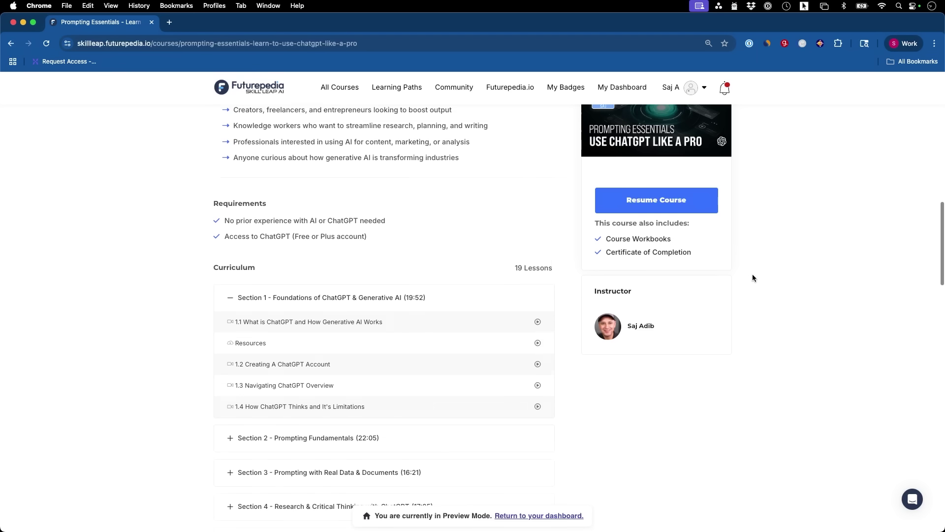
{"action": "scroll", "coordinate": [752, 278], "scroll_direction": "down", "scroll_amount": 3}
{"action": "scroll", "coordinate": [752, 278], "scroll_direction": "down", "scroll_amount": 1}
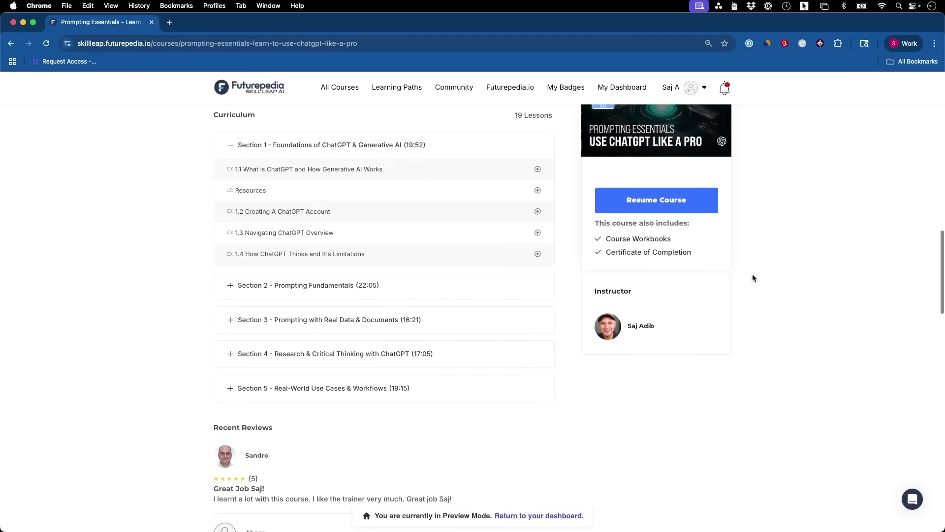
- Resume Prompting Essentials and scroll its curriculum to lesson 1.1, What is ChatGPT
{"action": "left_click", "coordinate": [656, 201]}
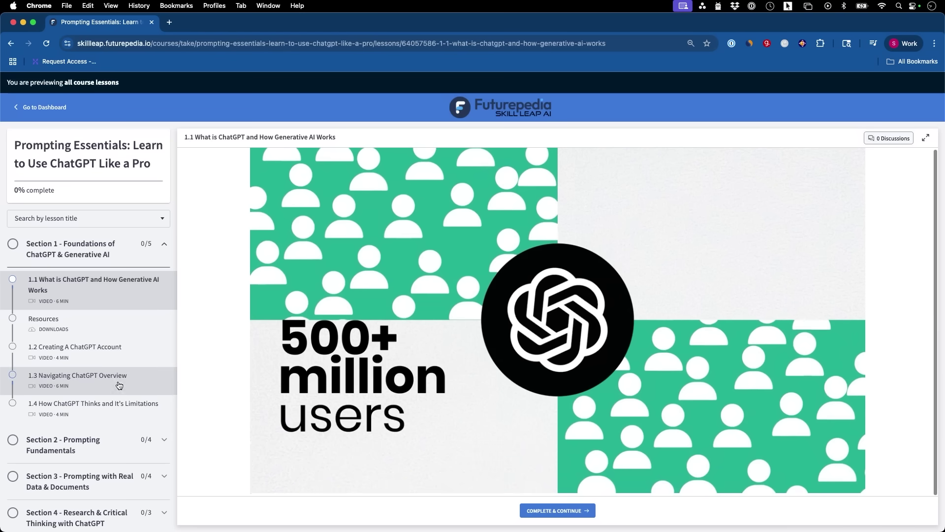
{"action": "scroll", "coordinate": [119, 385], "scroll_direction": "down", "scroll_amount": 5}
{"action": "scroll", "coordinate": [119, 385], "scroll_direction": "down", "scroll_amount": 1}
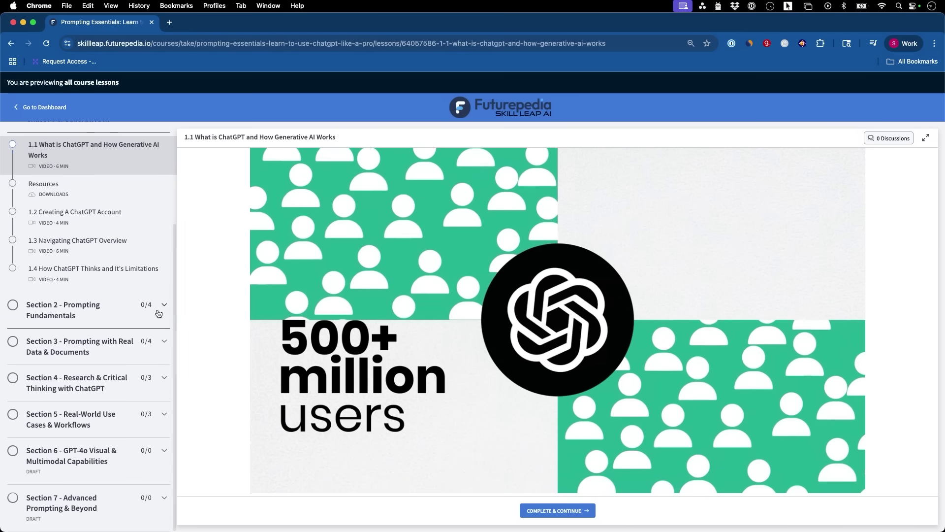